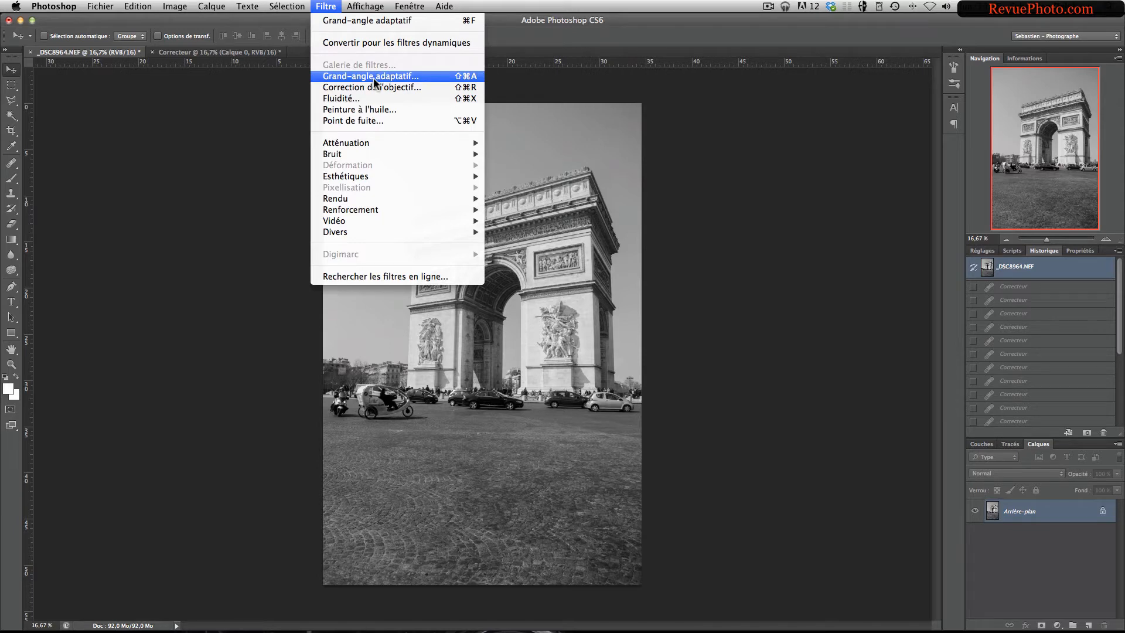
pyautogui.click(657, 26)
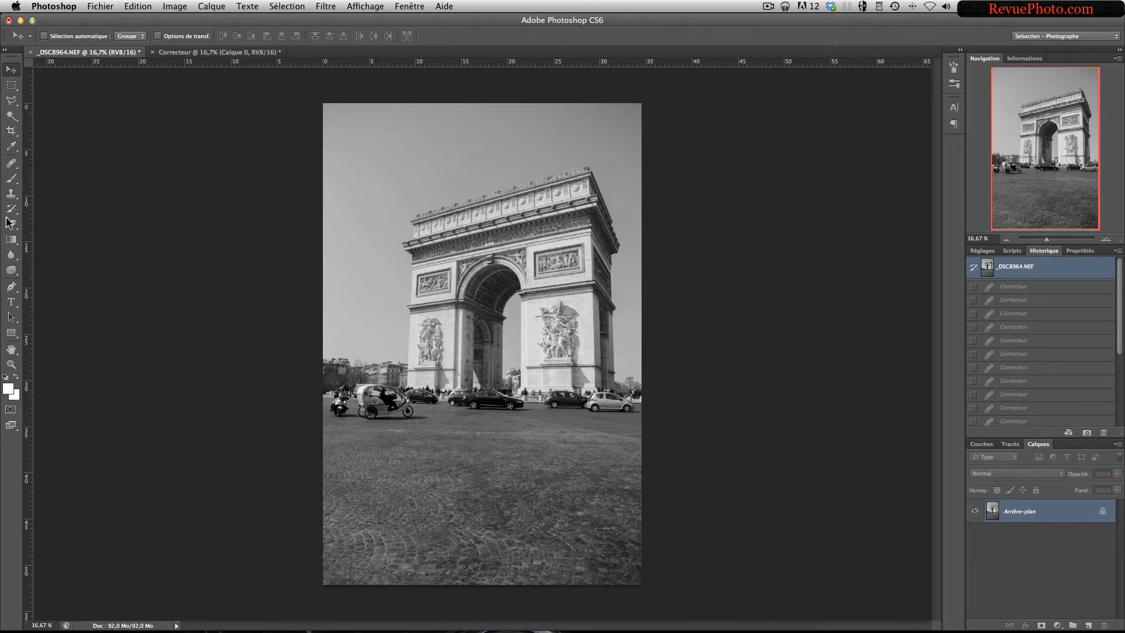
pyautogui.click(11, 179)
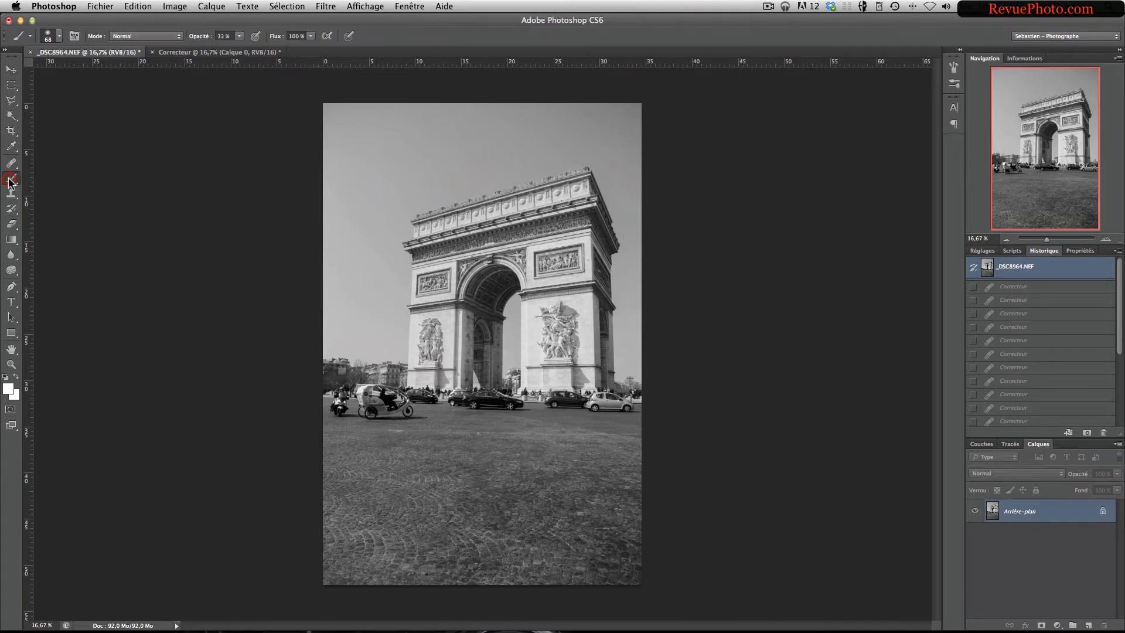
pyautogui.moveTo(11, 177); pyautogui.dragTo(67, 176)
pyautogui.keyDown('shift'); pyautogui.click(589, 175); pyautogui.keyUp('shift')
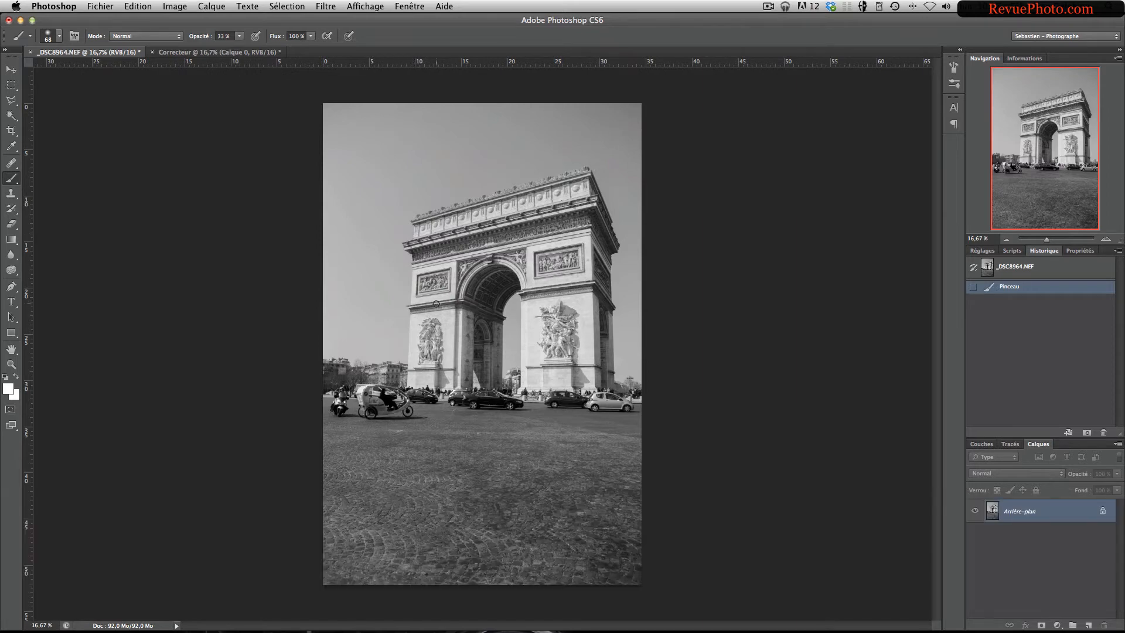
pyautogui.click(1030, 265)
# Open the Adaptive Wide Angle filter (Grand-angle adaptatif) on the Arc de Triomphe photo.
pyautogui.click(352, 7)
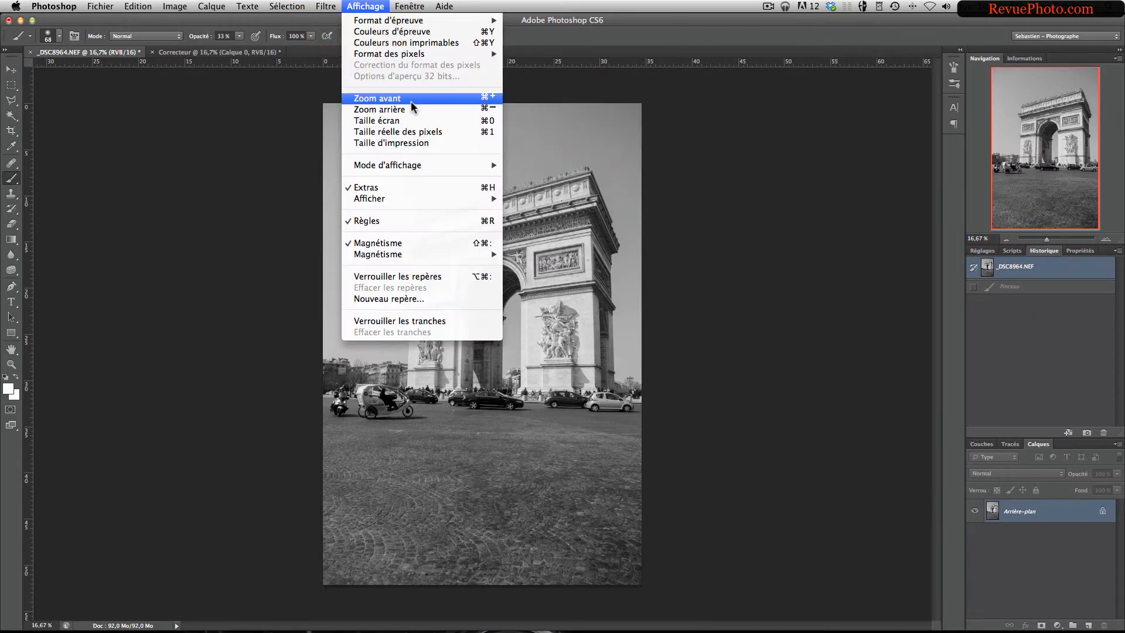
pyautogui.moveTo(326, 7)
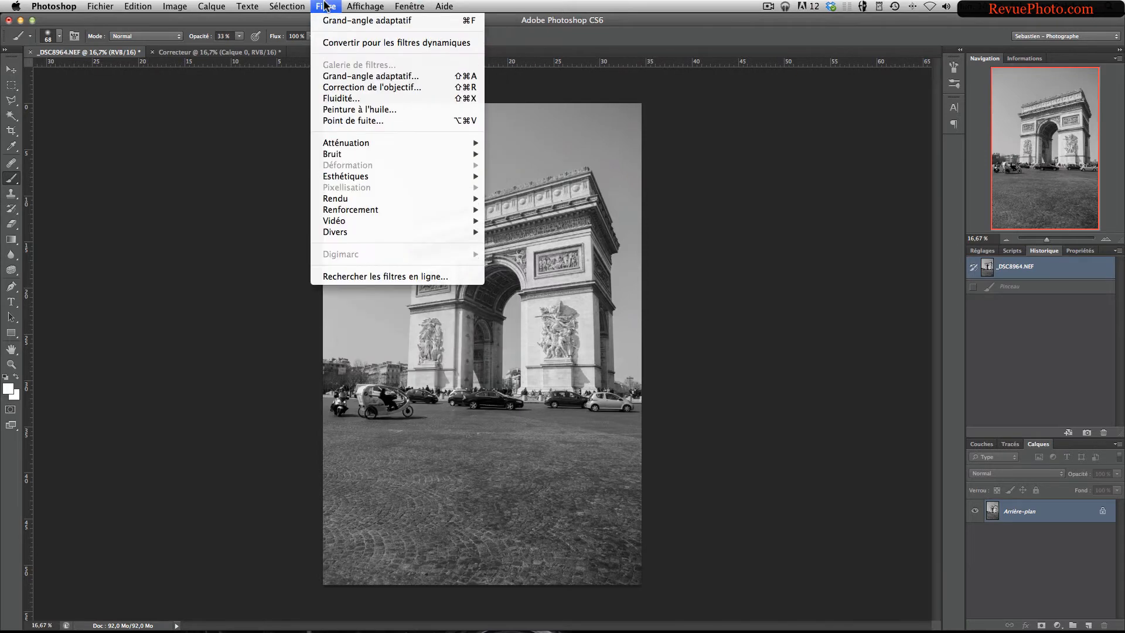
pyautogui.click(418, 77)
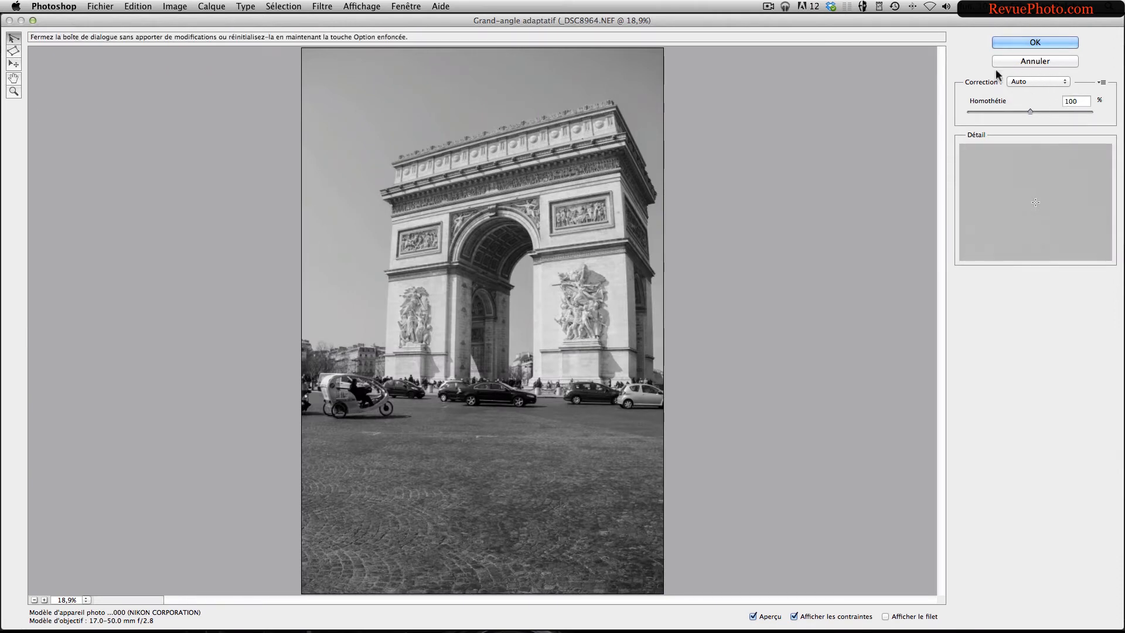
# Keep the correction model on Auto and reduce the scale (Homothétie) to 92%.
pyautogui.click(1026, 81)
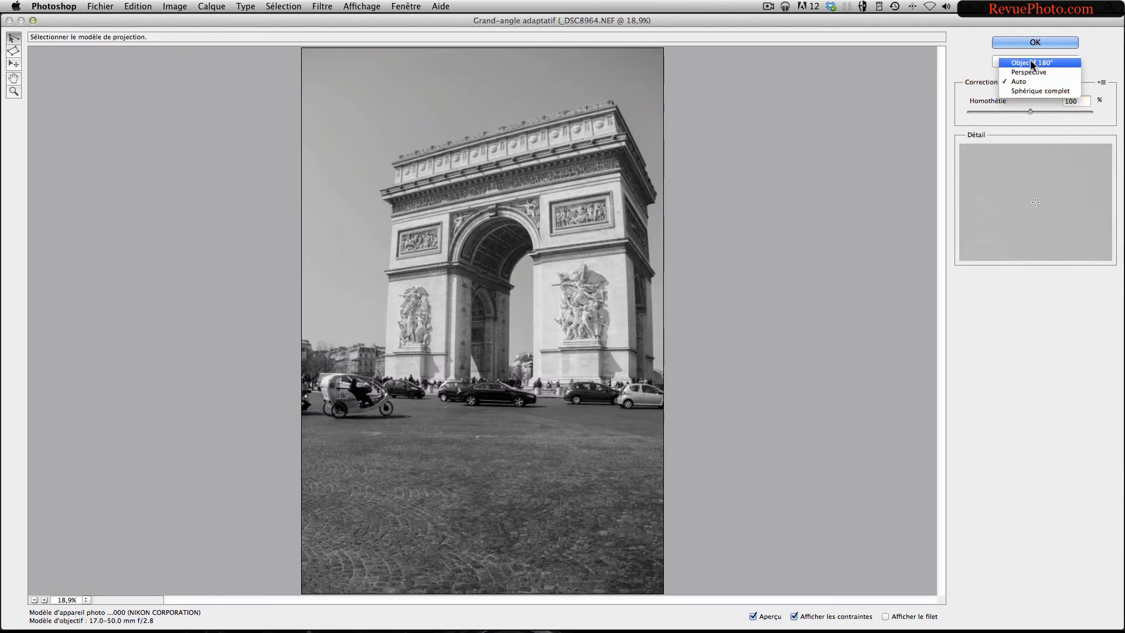
pyautogui.click(961, 75)
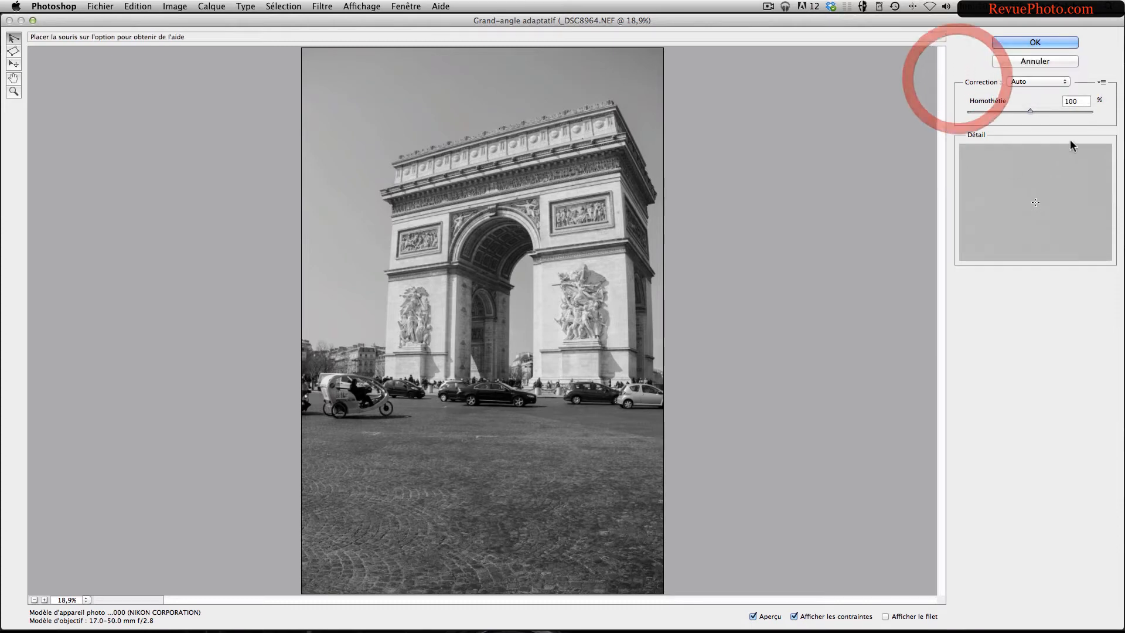
pyautogui.click(1029, 112)
pyautogui.moveTo(1029, 112)
pyautogui.mouseDown()
pyautogui.moveTo(1002, 114)
pyautogui.moveTo(1020, 113)
pyautogui.mouseUp()
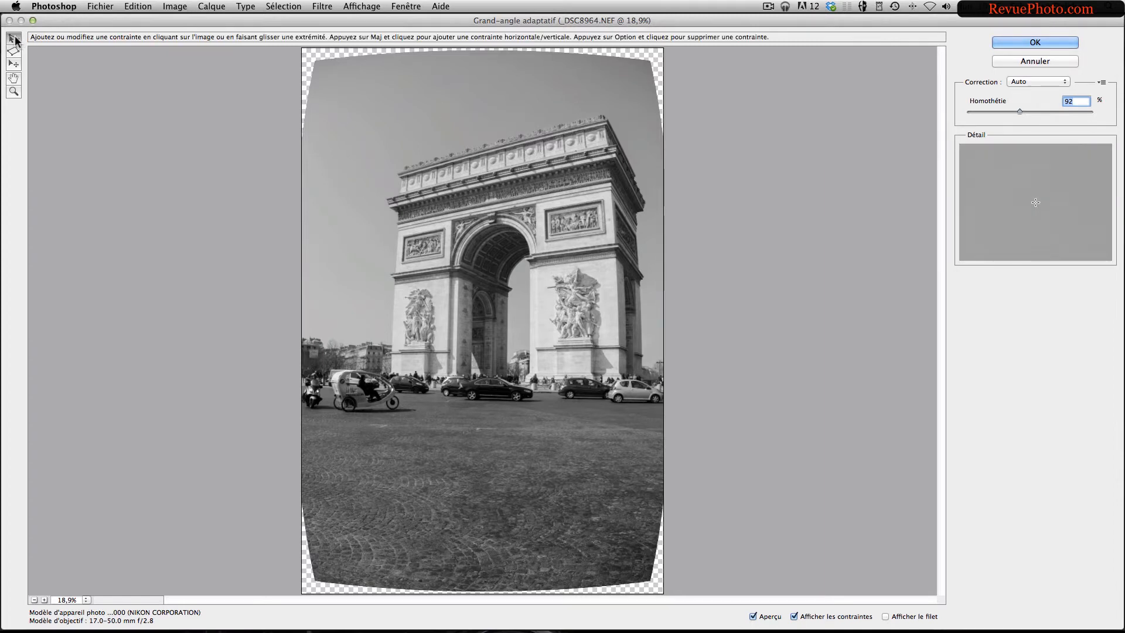
# With the Constraint tool, draw a straight constraint along the main cornice of the arch's front face, from its left end to the right corner.
pyautogui.click(12, 53)
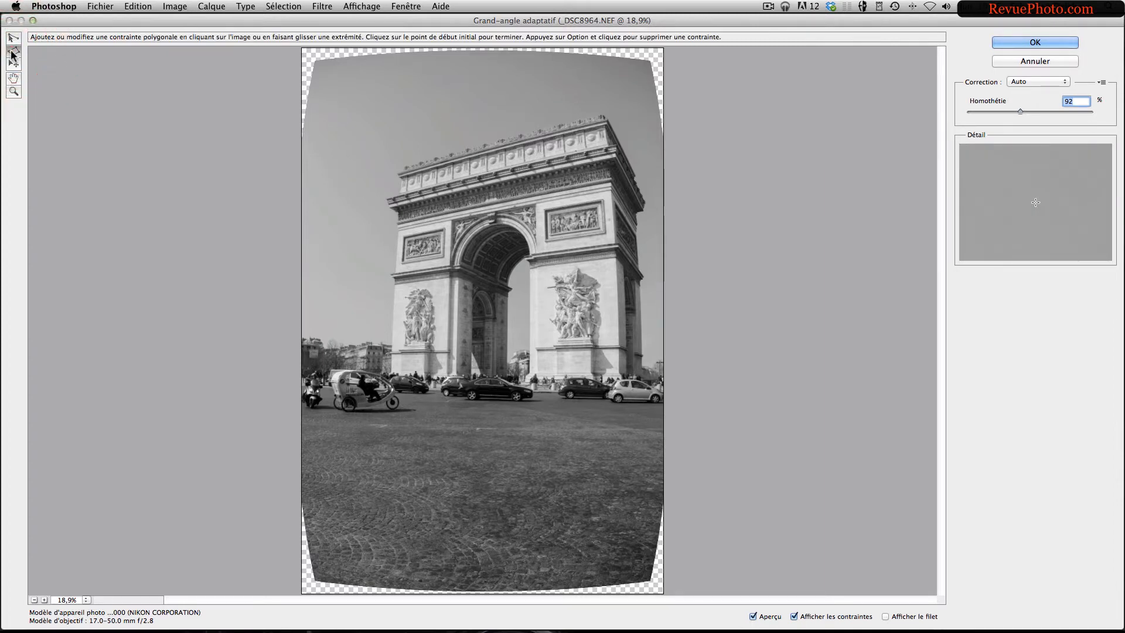
pyautogui.click(15, 40)
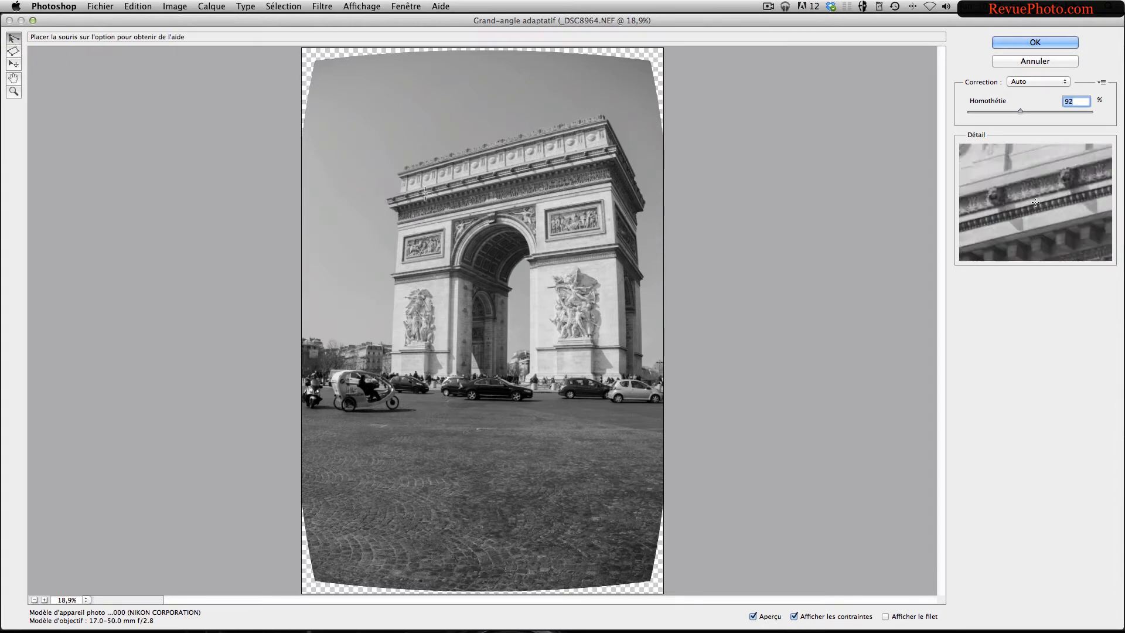
pyautogui.click(13, 51)
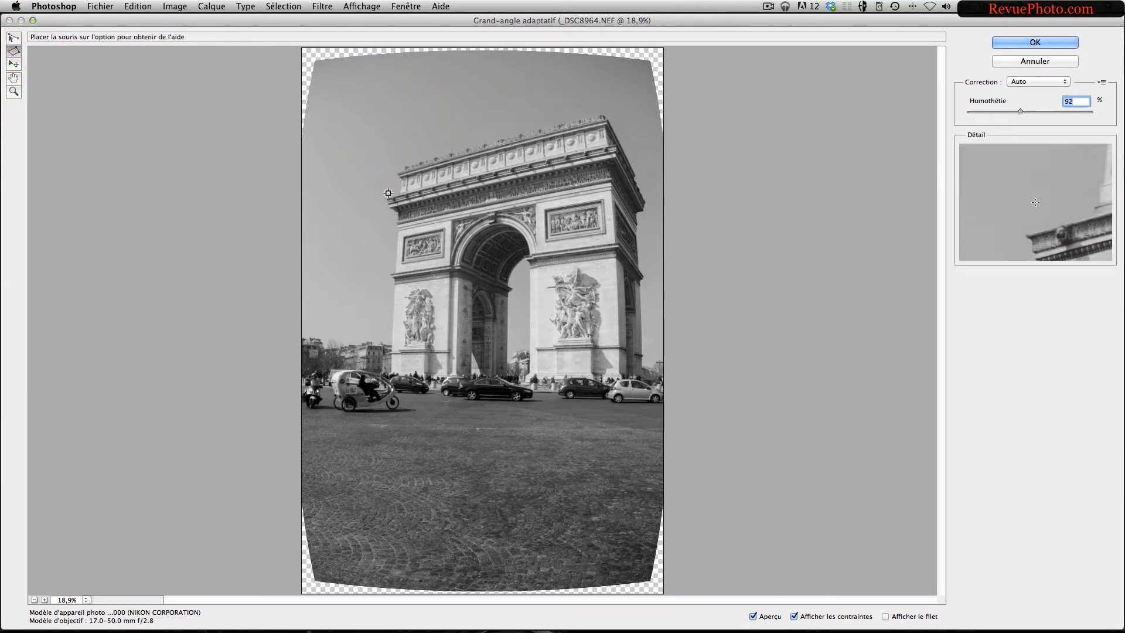
pyautogui.click(13, 39)
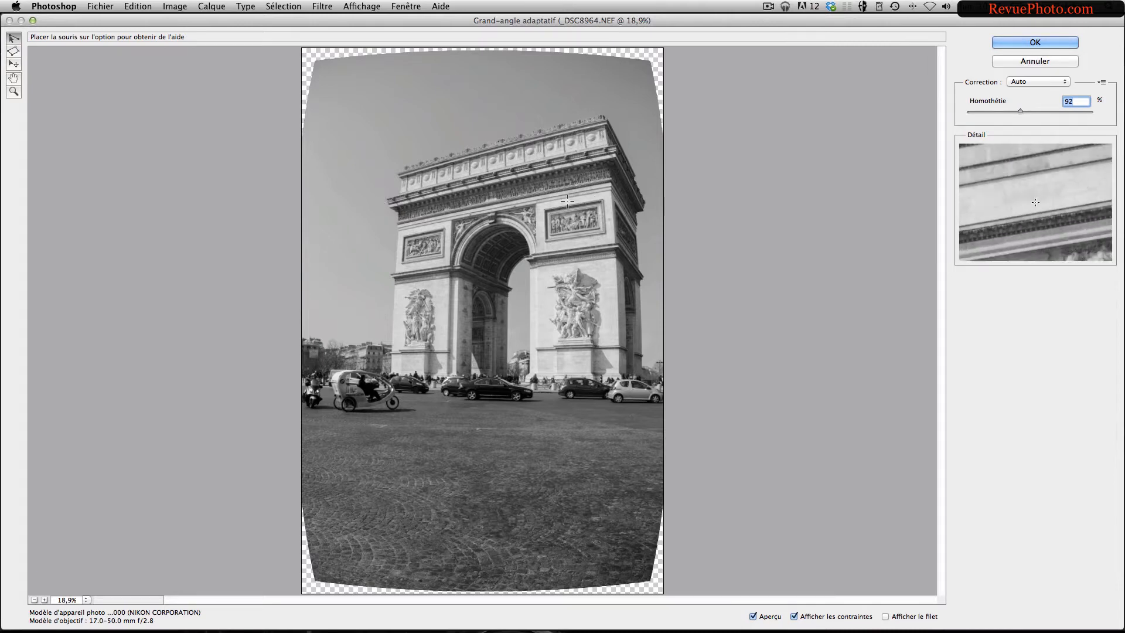
pyautogui.click(386, 199)
pyautogui.moveTo(387, 199)
pyautogui.mouseDown()
pyautogui.moveTo(528, 150)
pyautogui.moveTo(617, 145)
pyautogui.mouseUp()
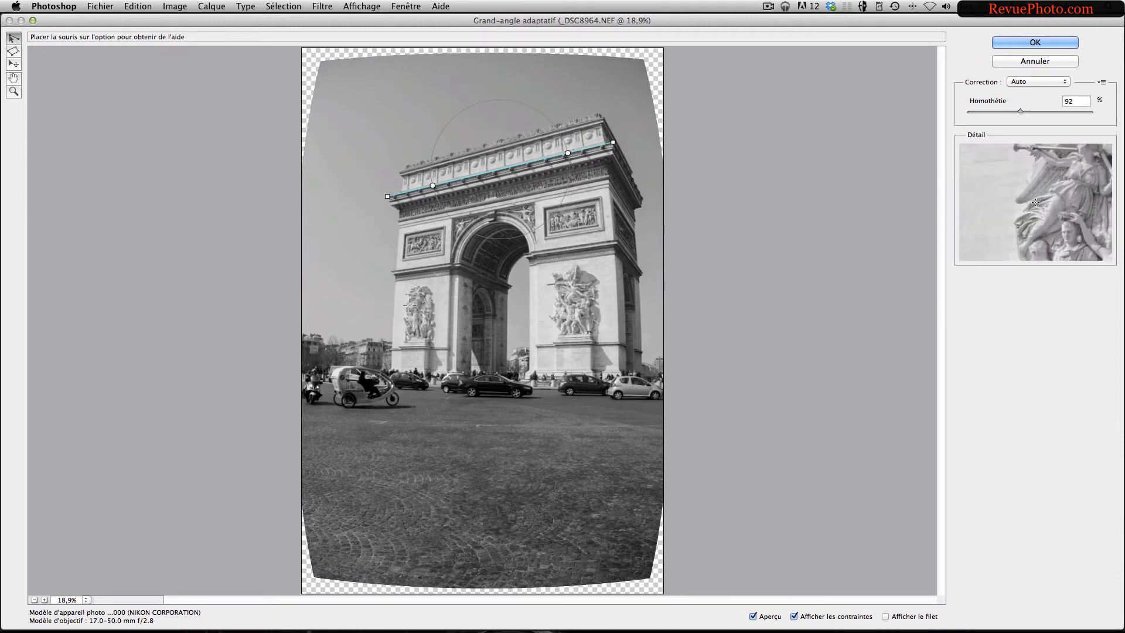
# Add a vertical constraint along the left outer edge of the arch, from below the cornice to the base.
pyautogui.click(399, 229)
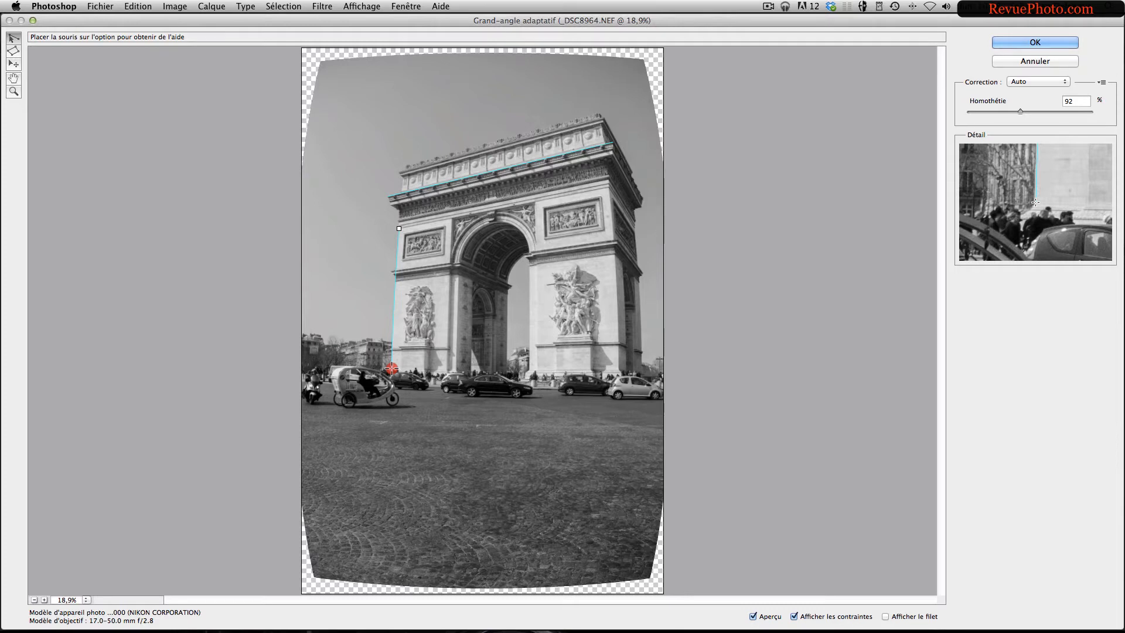
pyautogui.press('shift')
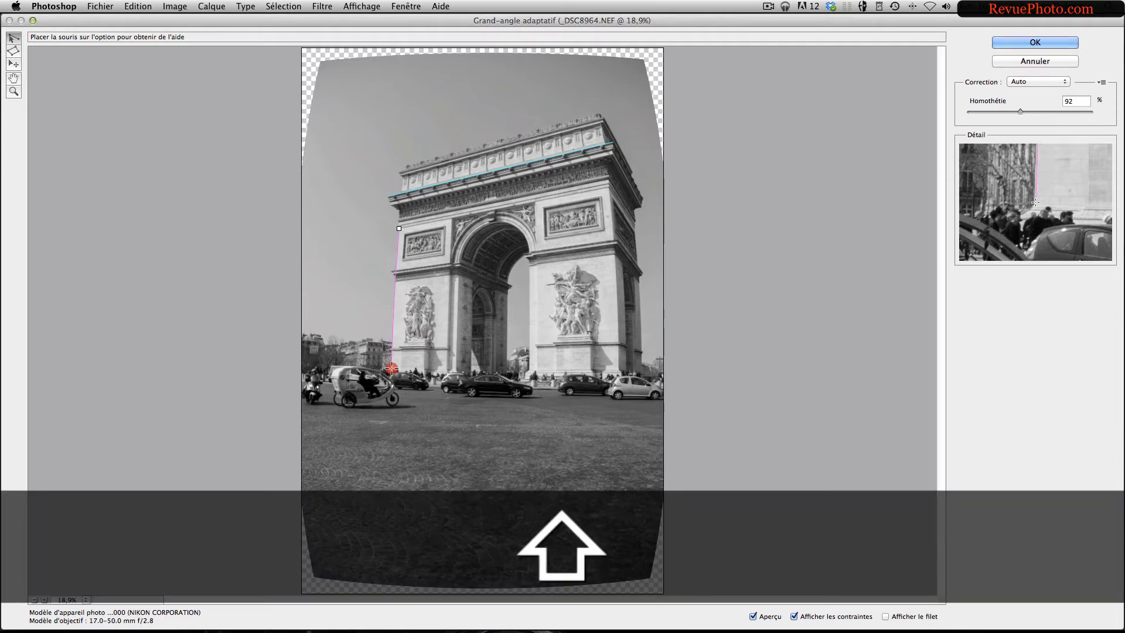
pyautogui.click(391, 369)
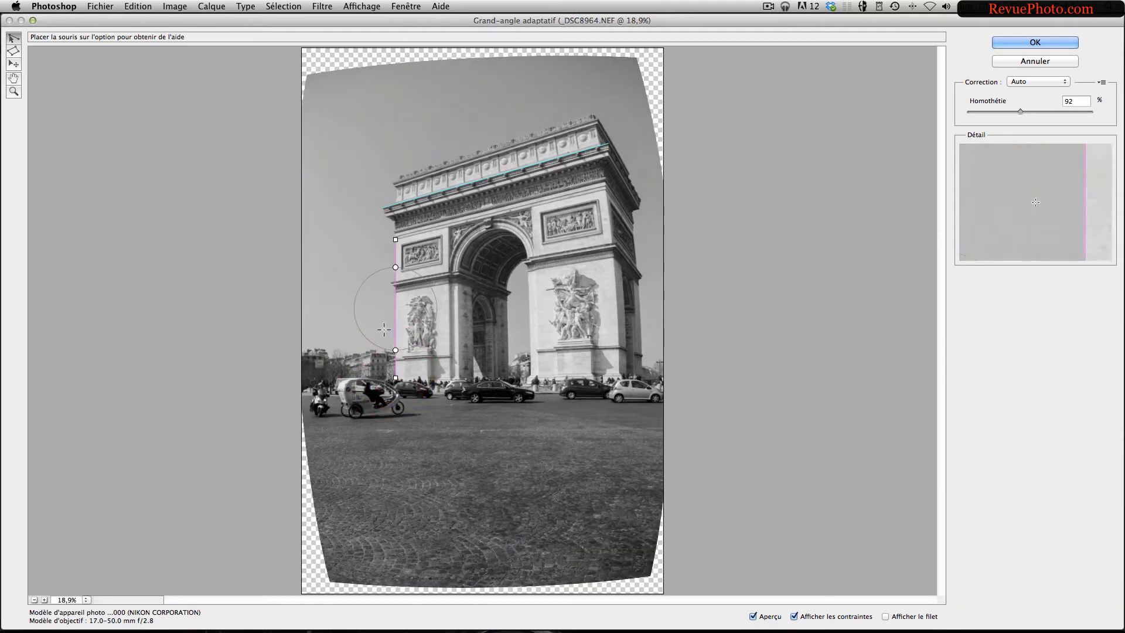
# Add vertical constraints along the front face's right corner and along the inner edge of the right pillar.
pyautogui.click(605, 189)
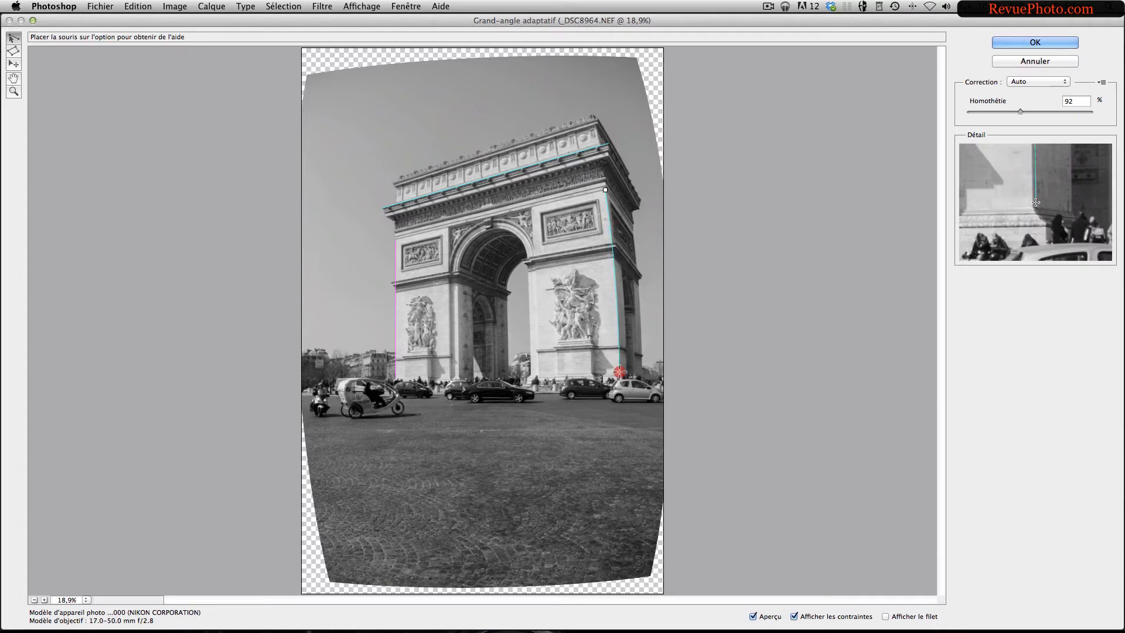
pyautogui.press('shift')
pyautogui.keyDown('shift'); pyautogui.click(619, 371); pyautogui.keyUp('shift')
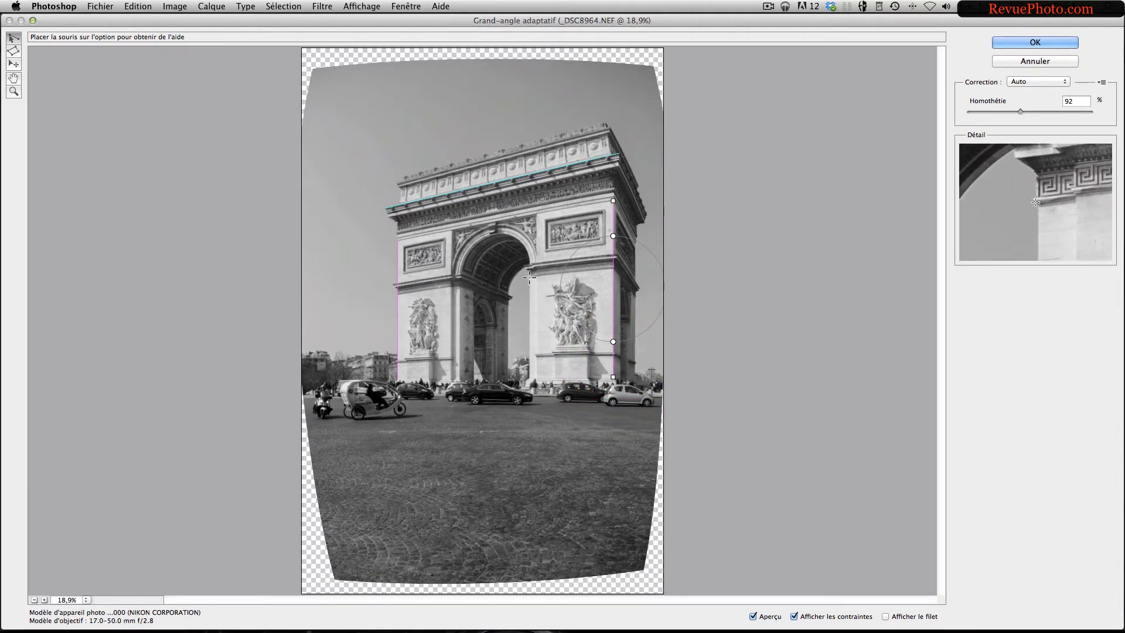
pyautogui.click(529, 278)
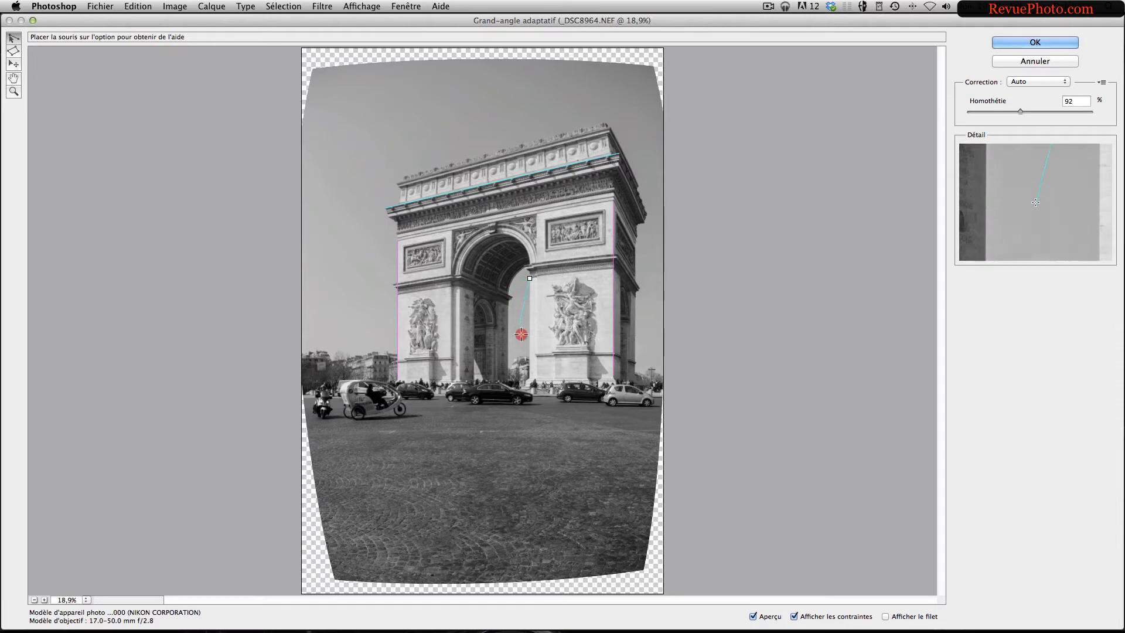
pyautogui.keyDown('shift'); pyautogui.click(529, 378); pyautogui.keyUp('shift')
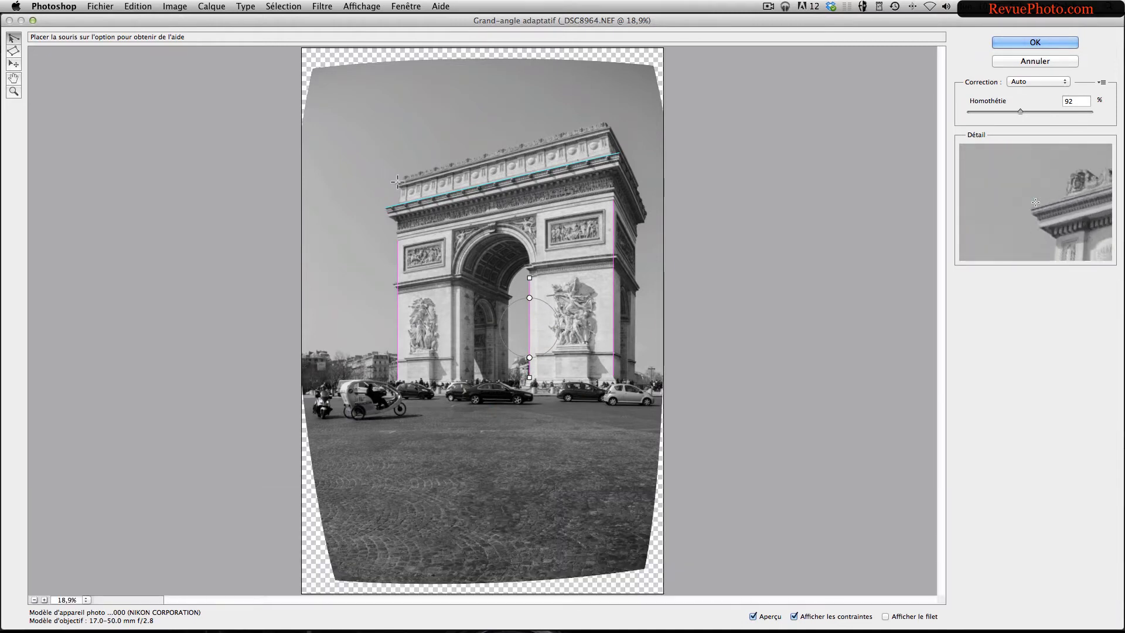
# Draw a constraint along the top edge of the arch's front face and a short vertical one at the left end of the upper band.
pyautogui.moveTo(396, 182); pyautogui.dragTo(613, 125)
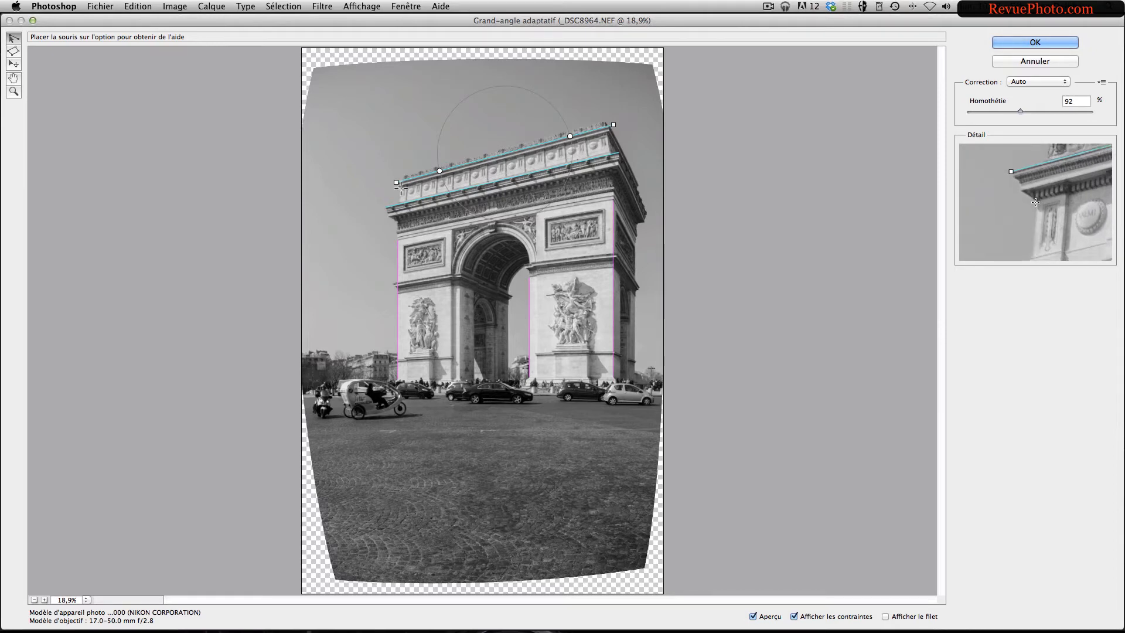
pyautogui.moveTo(400, 187); pyautogui.dragTo(400, 204)
pyautogui.press('shift')
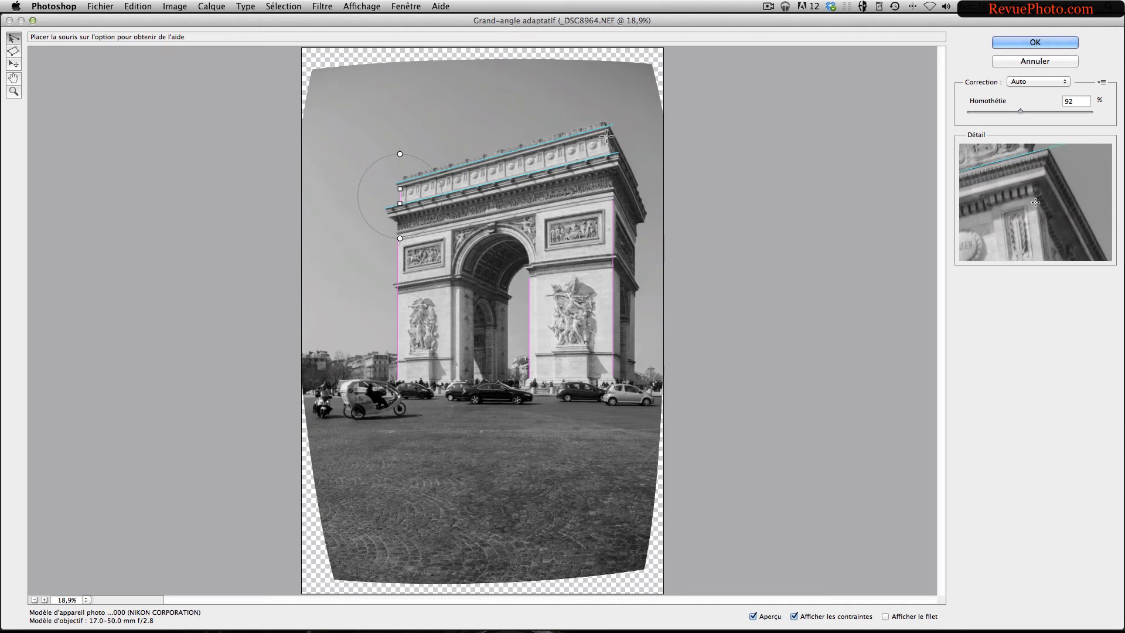
# Add short vertical constraints at the right end of the upper band and between its medallions nearby.
pyautogui.moveTo(606, 136); pyautogui.dragTo(606, 153)
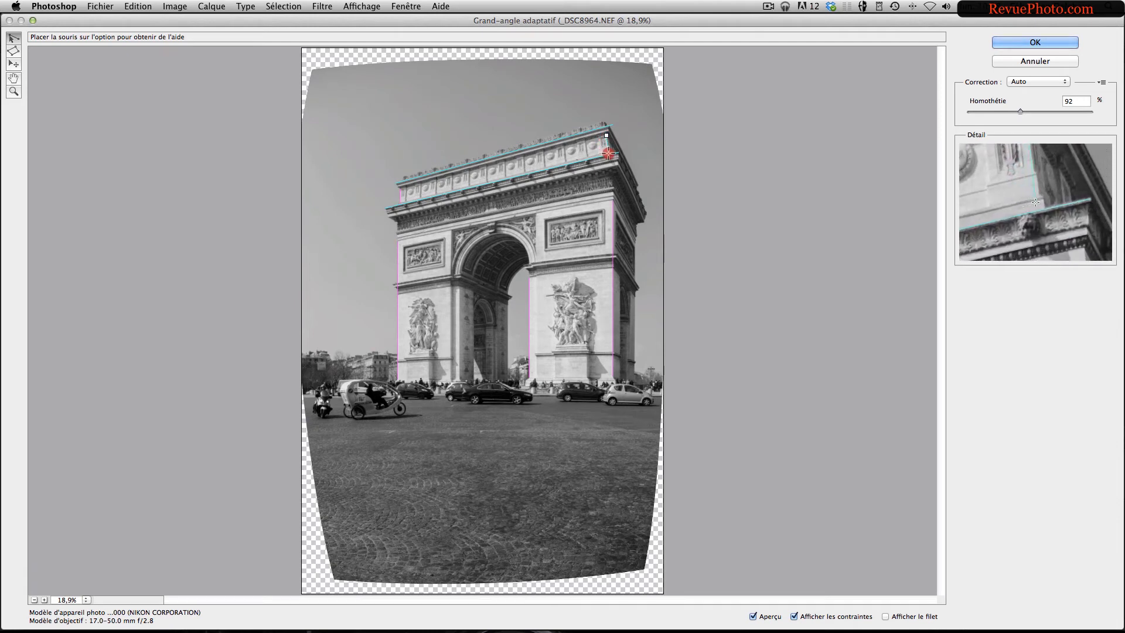
pyautogui.press('shift')
pyautogui.keyDown('shift'); pyautogui.click(609, 153); pyautogui.keyUp('shift')
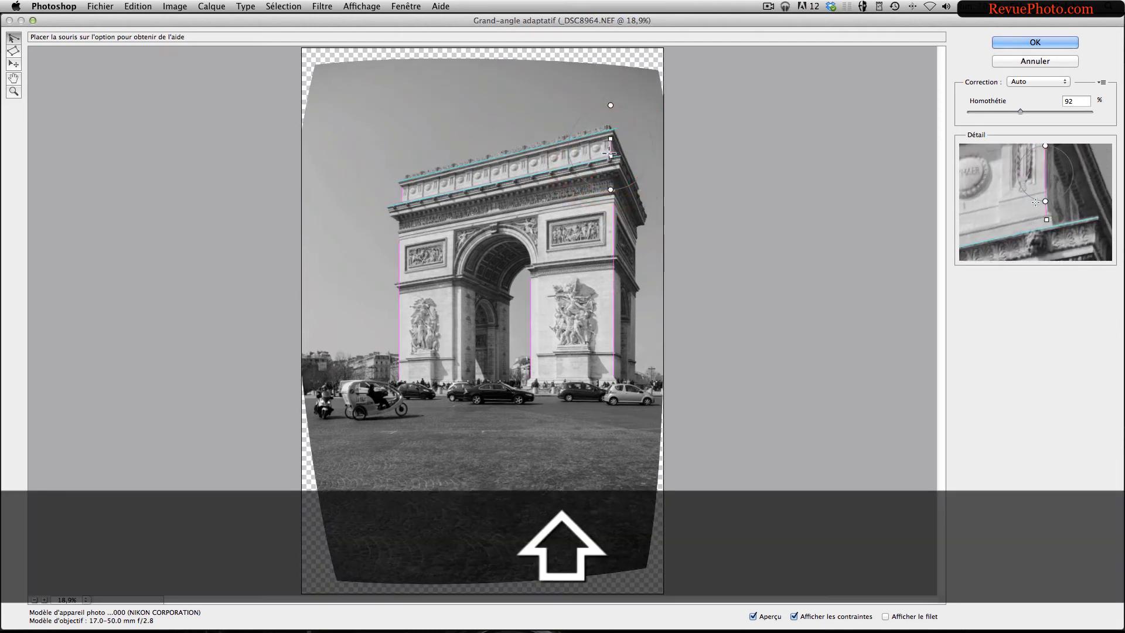
pyautogui.click(567, 148)
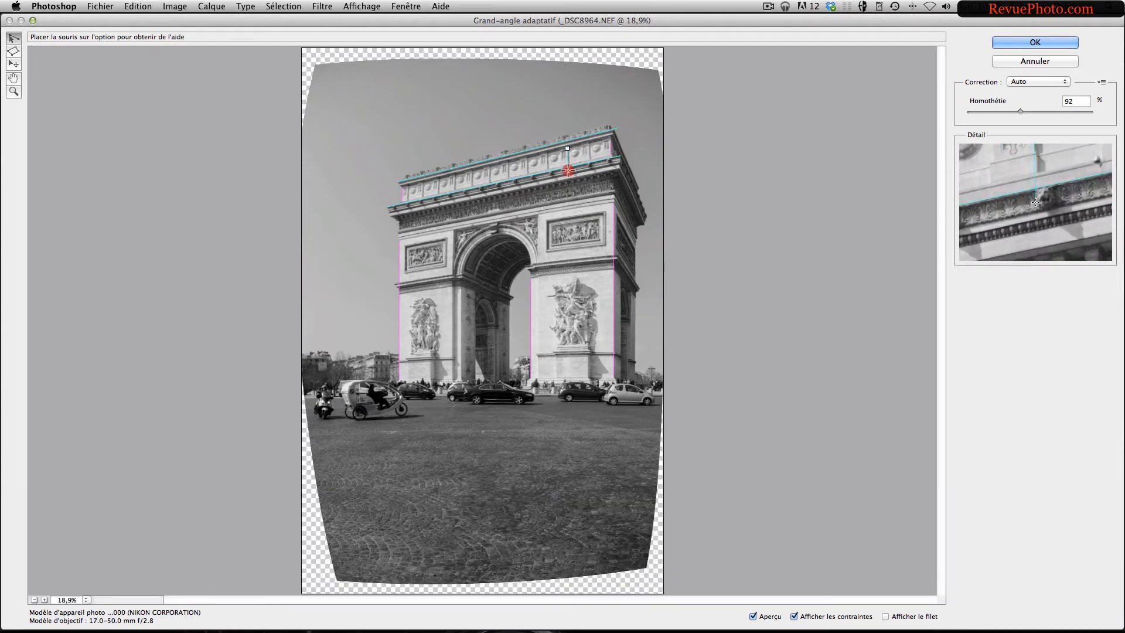
pyautogui.keyDown('shift'); pyautogui.click(568, 170); pyautogui.keyUp('shift')
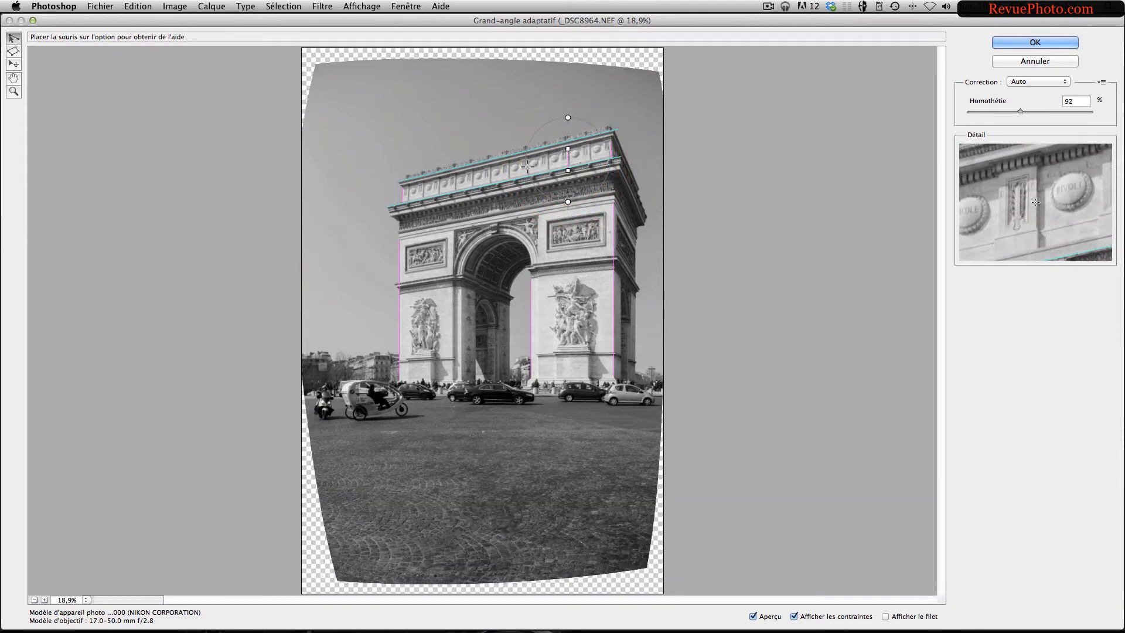
# Draw three straight constraints along the receding edges of the arch's right side: below the cornice, along the roofline and along the mid-height ledge.
pyautogui.click(615, 191)
pyautogui.click(638, 238)
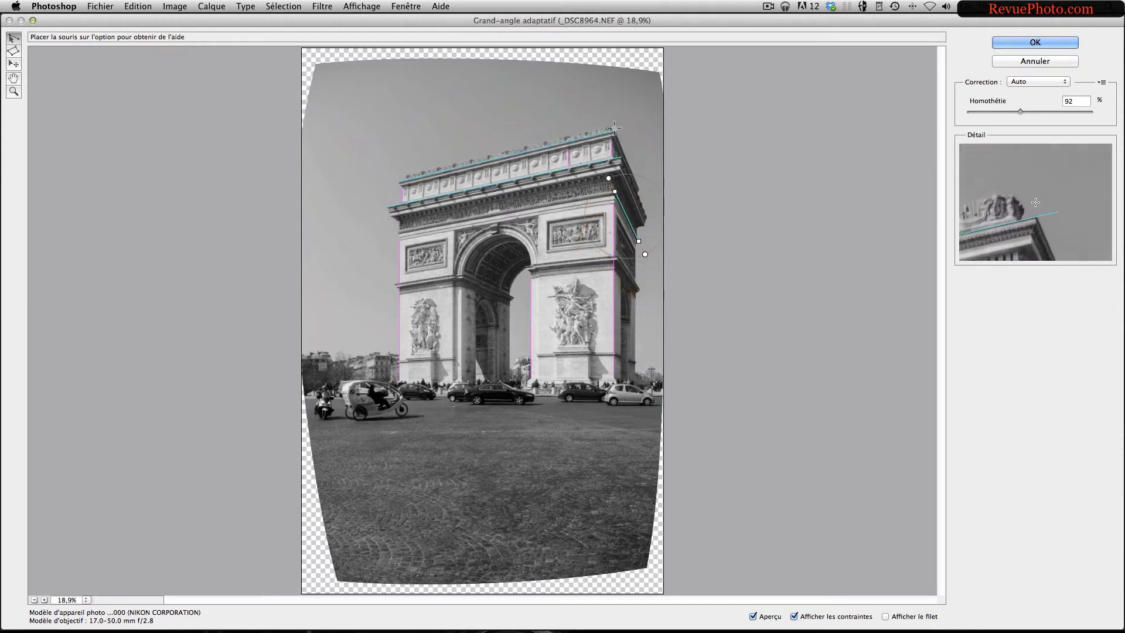
pyautogui.click(638, 189)
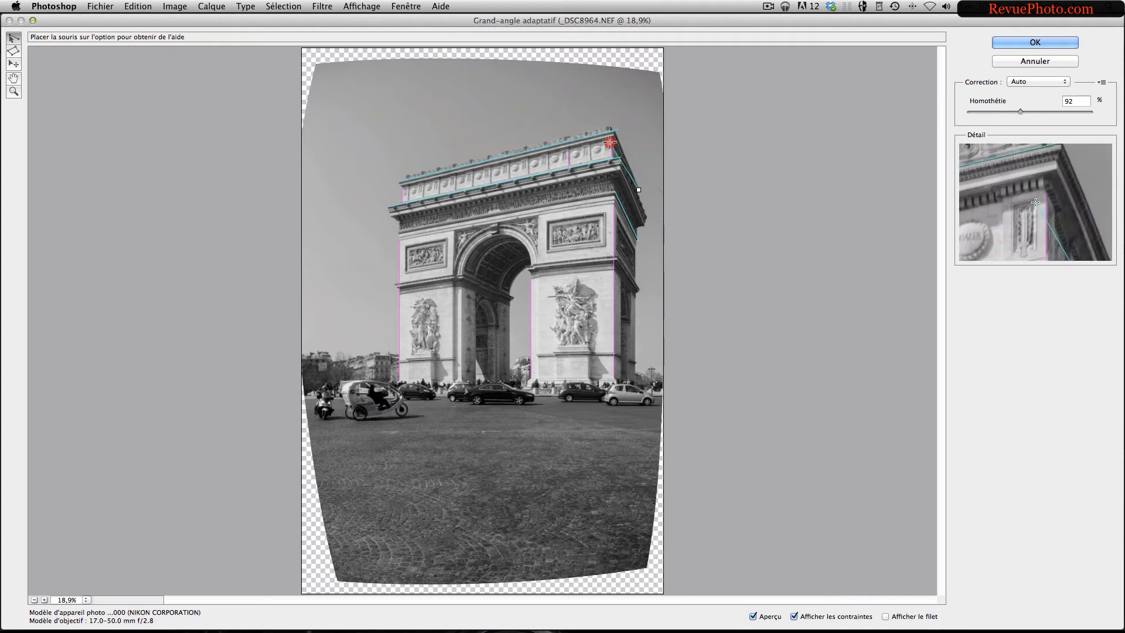
pyautogui.click(614, 130)
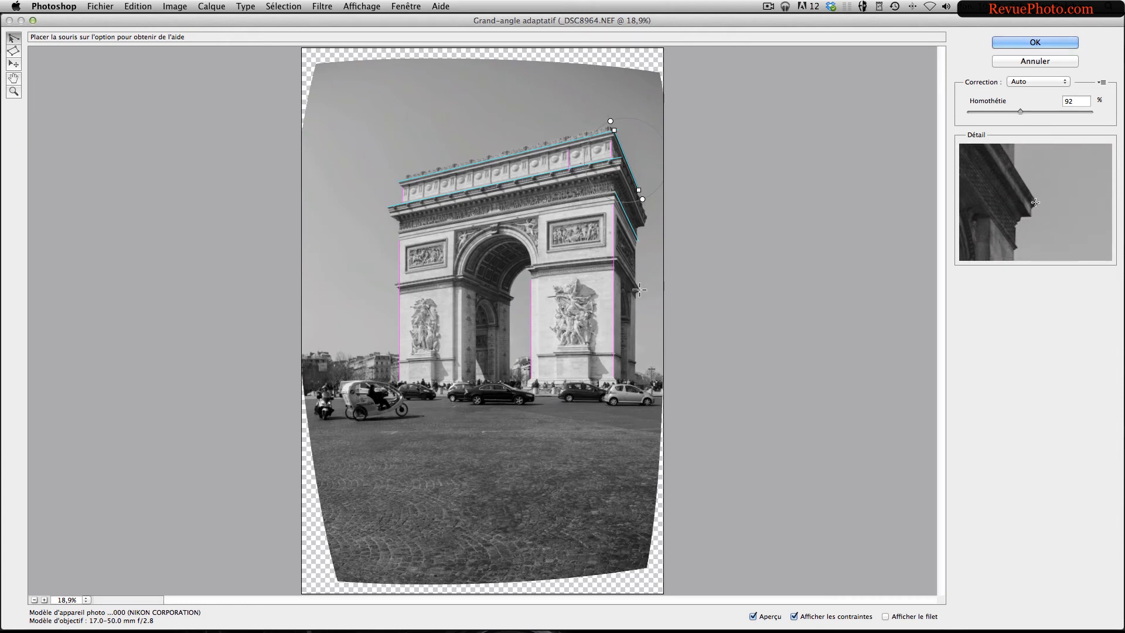
pyautogui.click(640, 289)
pyautogui.click(616, 252)
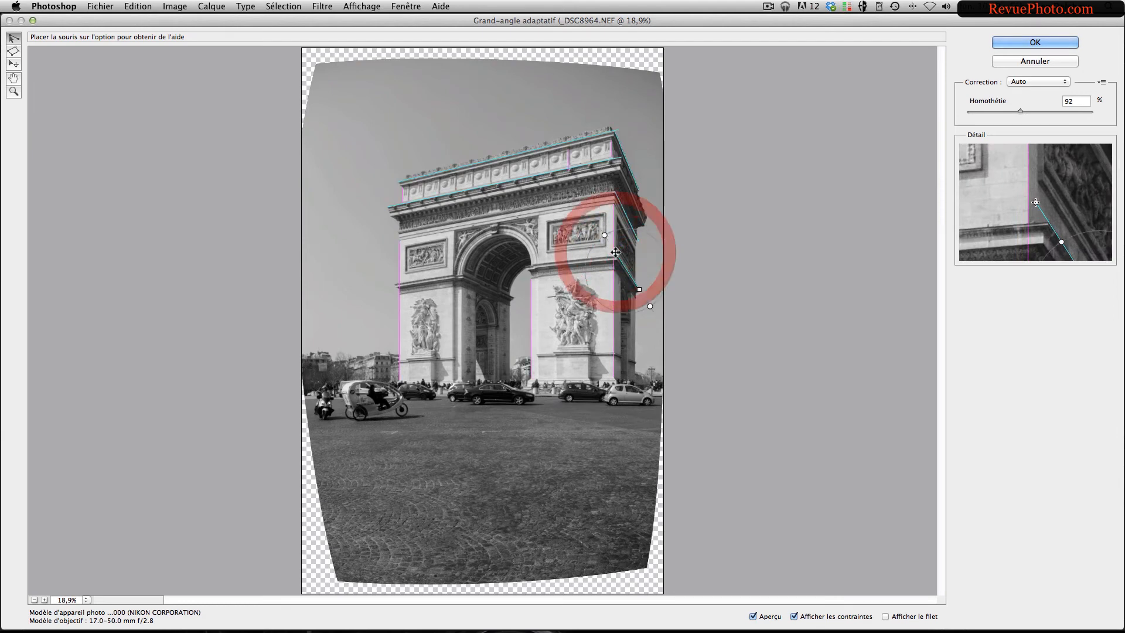
# Add a vertical constraint along the left pillar's inner edge and a straight one across the sculpture bases of both pillars.
pyautogui.click(461, 287)
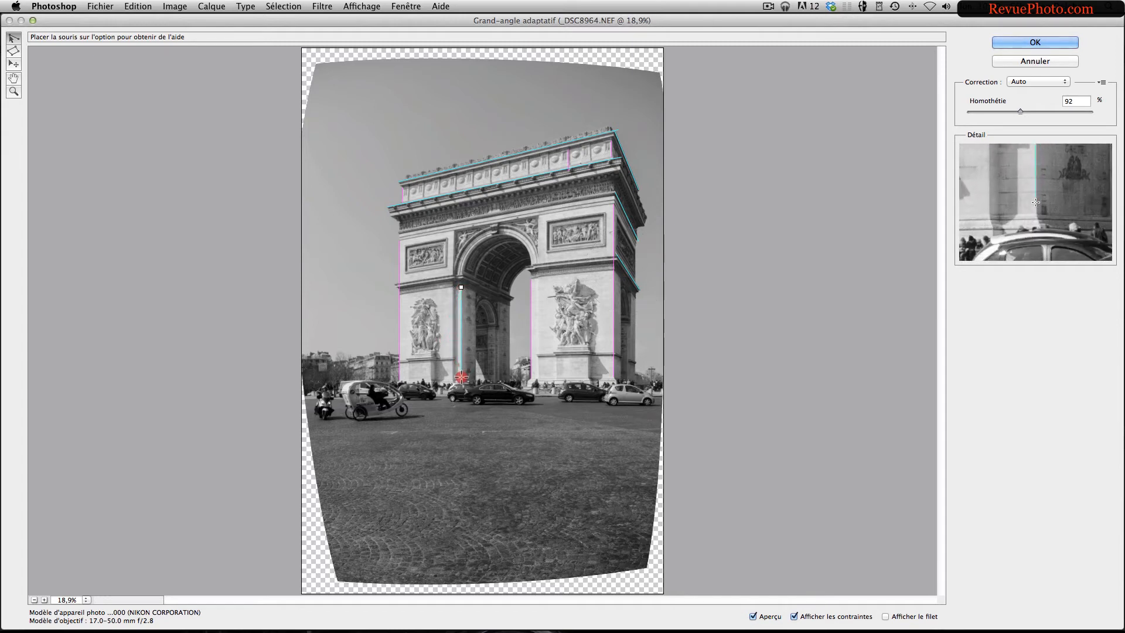
pyautogui.click(461, 376)
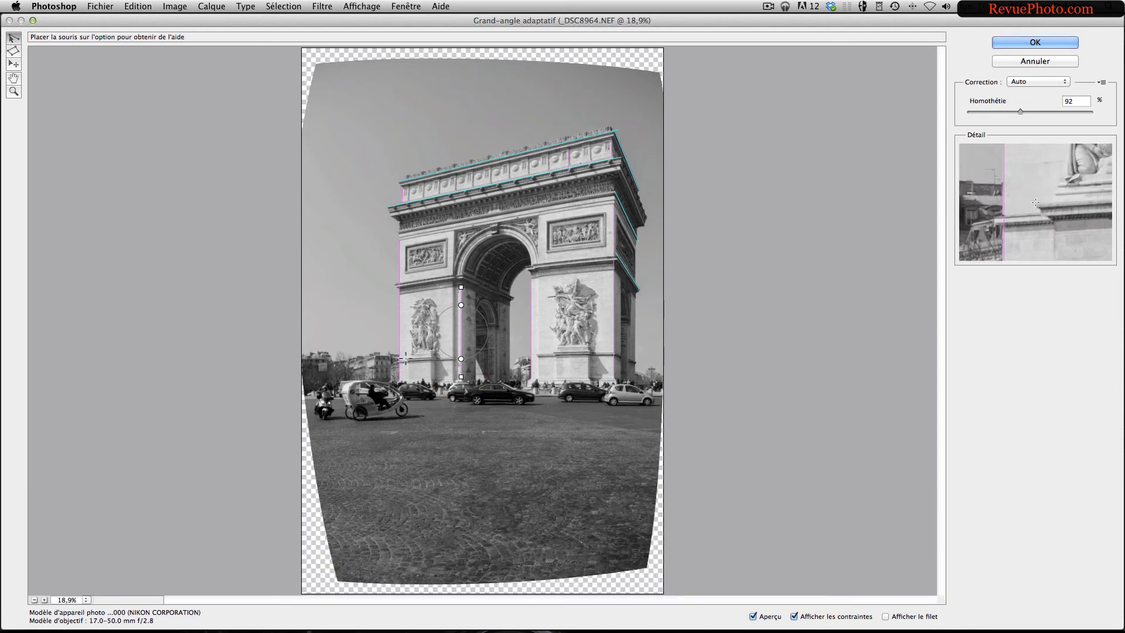
pyautogui.moveTo(405, 358)
pyautogui.mouseDown()
pyautogui.moveTo(478, 334)
pyautogui.moveTo(574, 333)
pyautogui.moveTo(591, 350)
pyautogui.mouseUp()
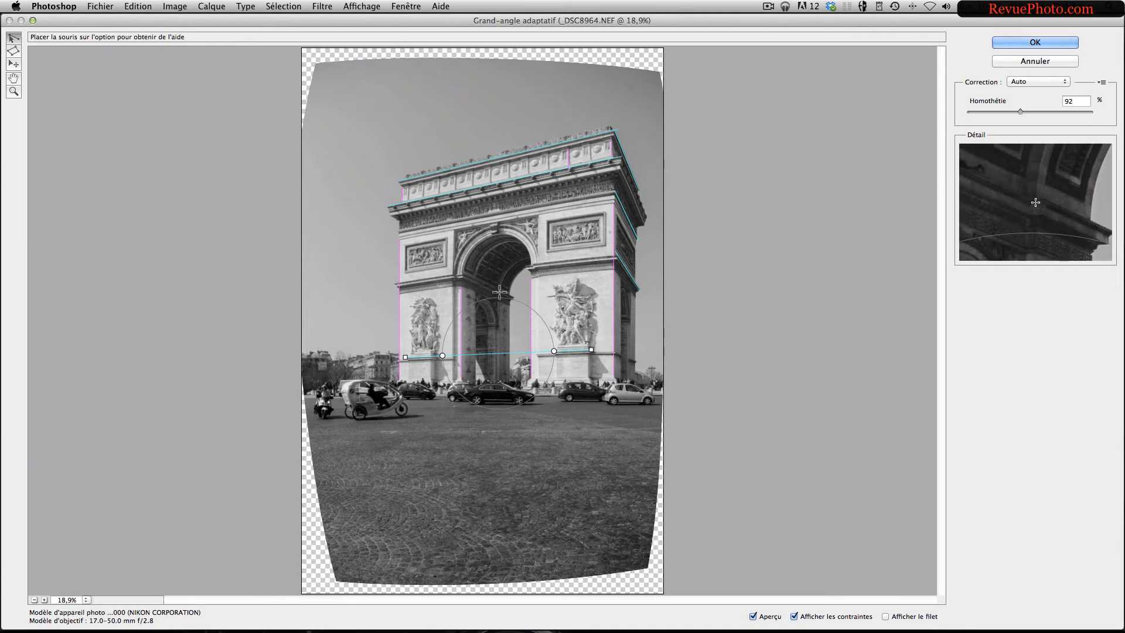
# Add a straight constraint along the ledge inside the archway and apply the filter with the scale set to 87%.
pyautogui.click(462, 274)
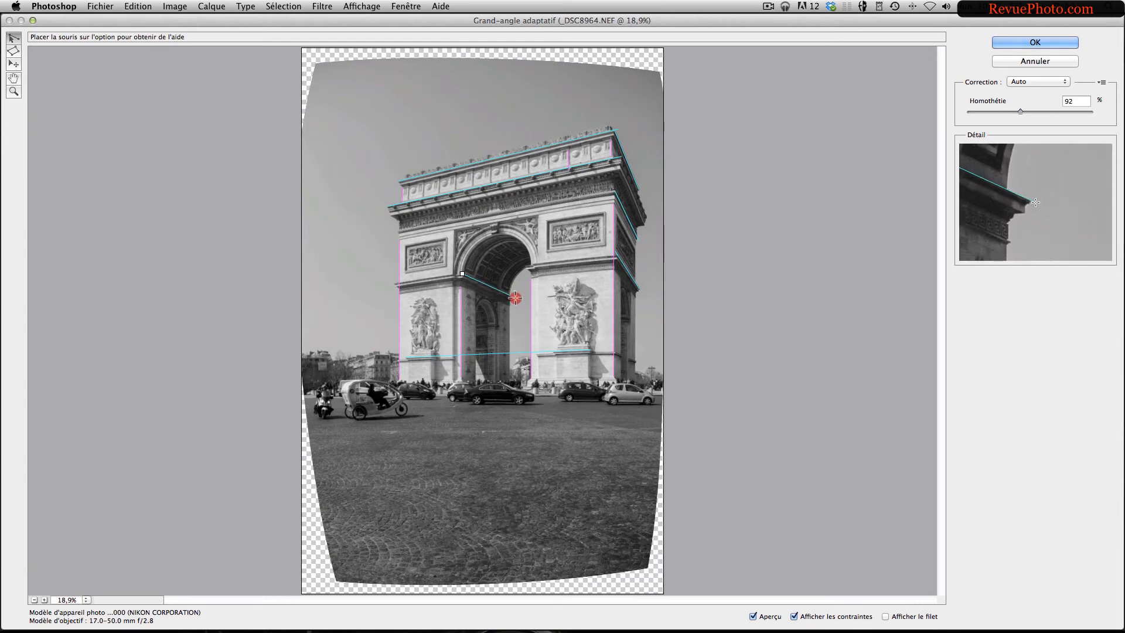
pyautogui.click(515, 297)
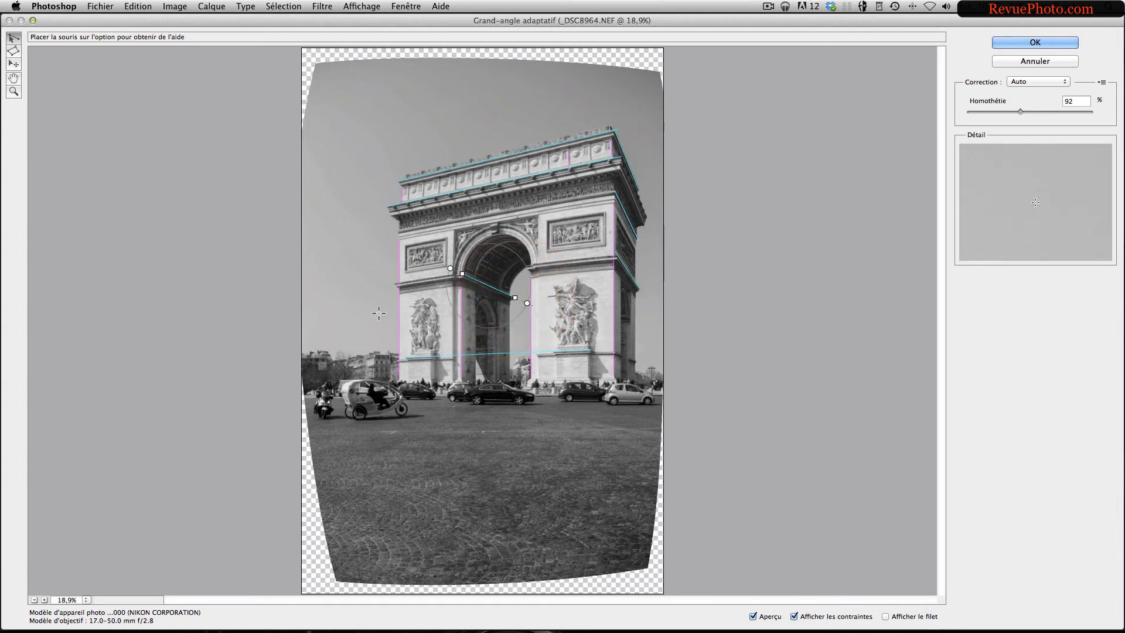
pyautogui.click(1021, 112)
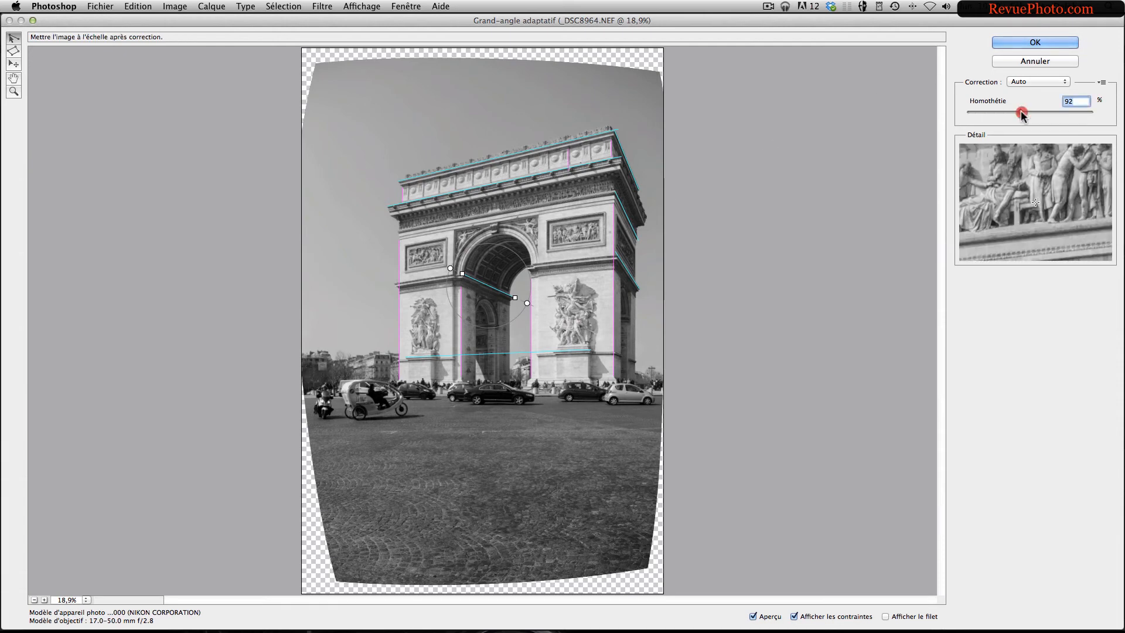
pyautogui.moveTo(1020, 110); pyautogui.dragTo(1015, 112)
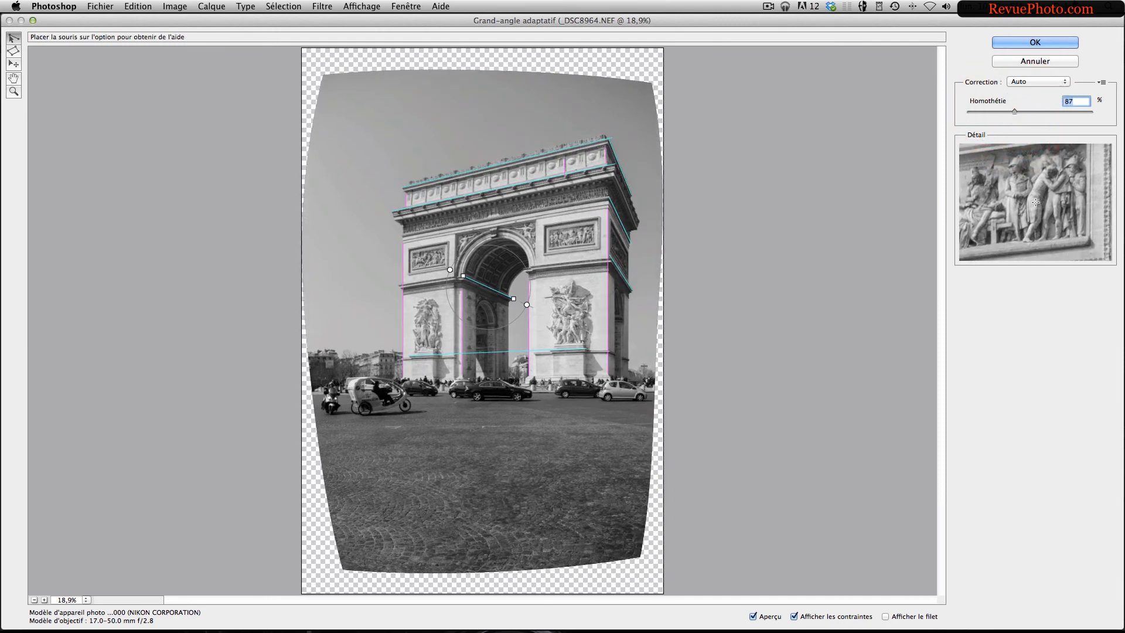
pyautogui.click(1043, 42)
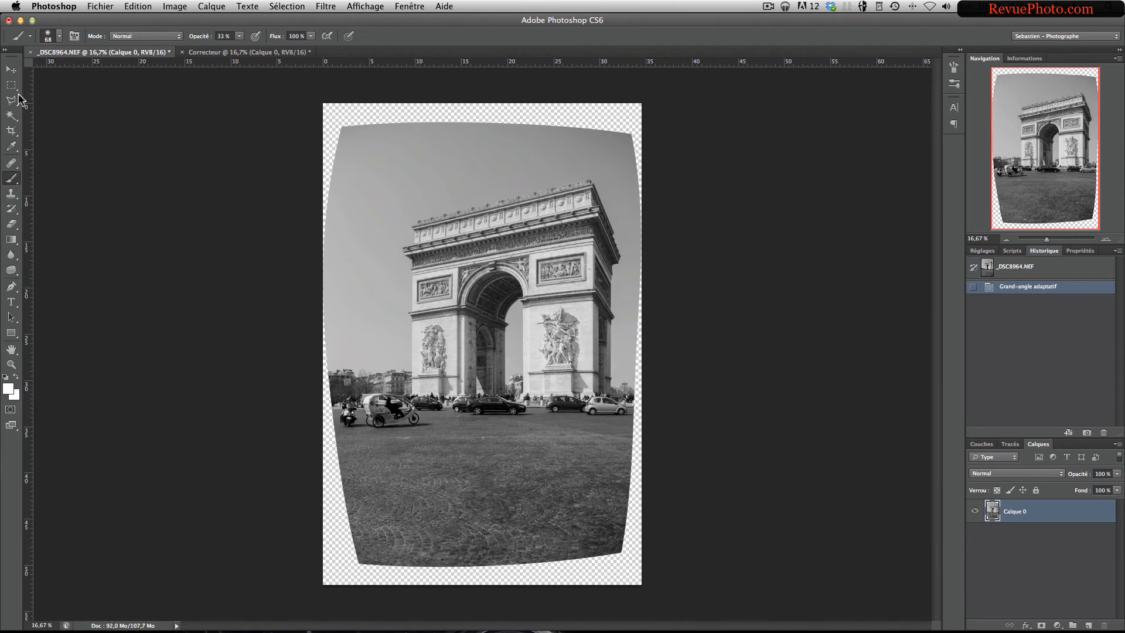
# Crop the photo to trim the transparent borders along its top, left and right edges.
pyautogui.click(11, 131)
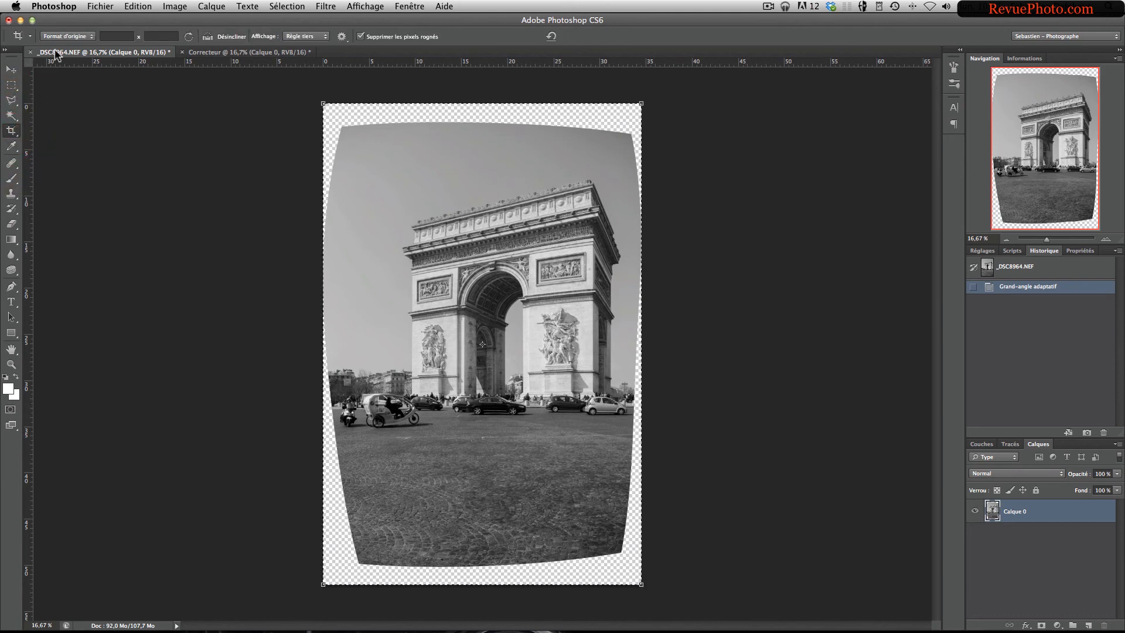
pyautogui.moveTo(322, 101); pyautogui.dragTo(342, 115)
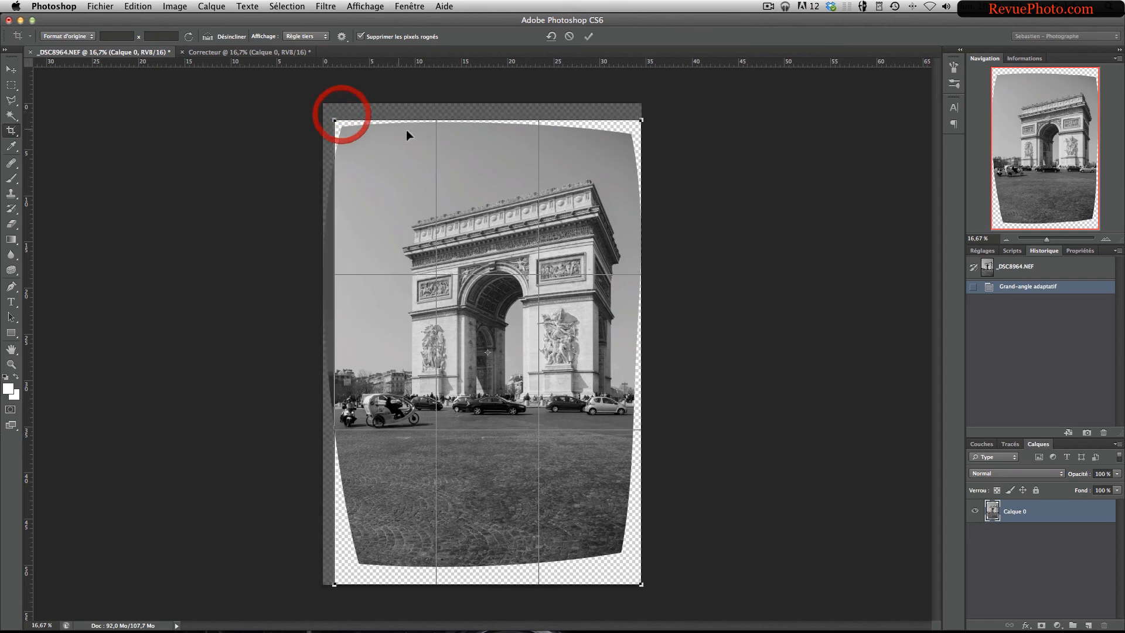
pyautogui.moveTo(641, 121); pyautogui.dragTo(620, 128)
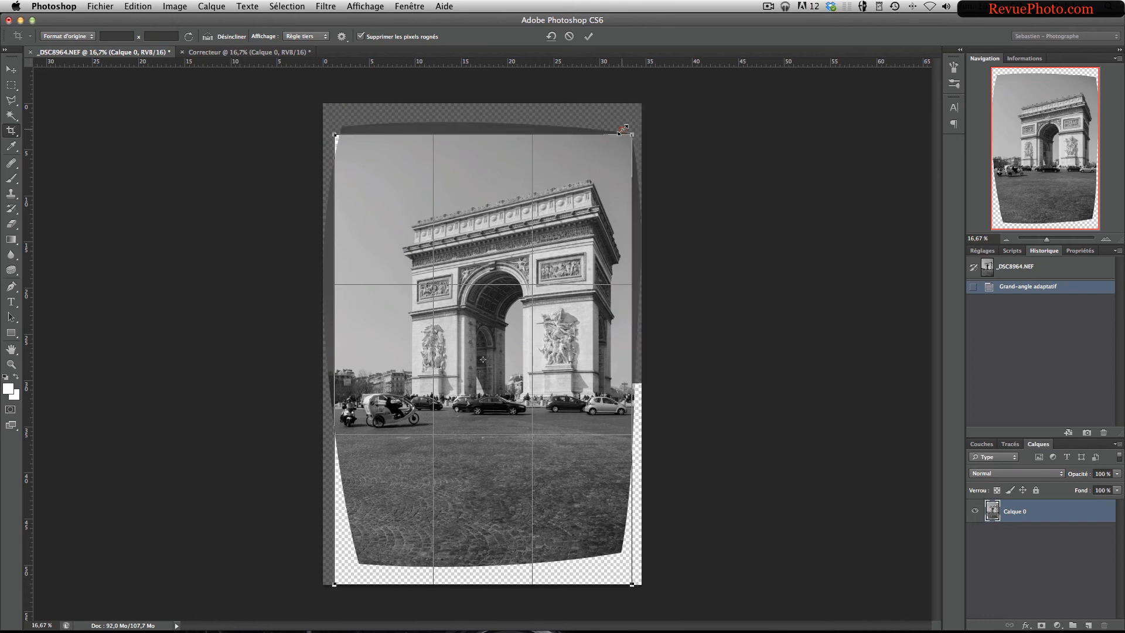
pyautogui.doubleClick(509, 283)
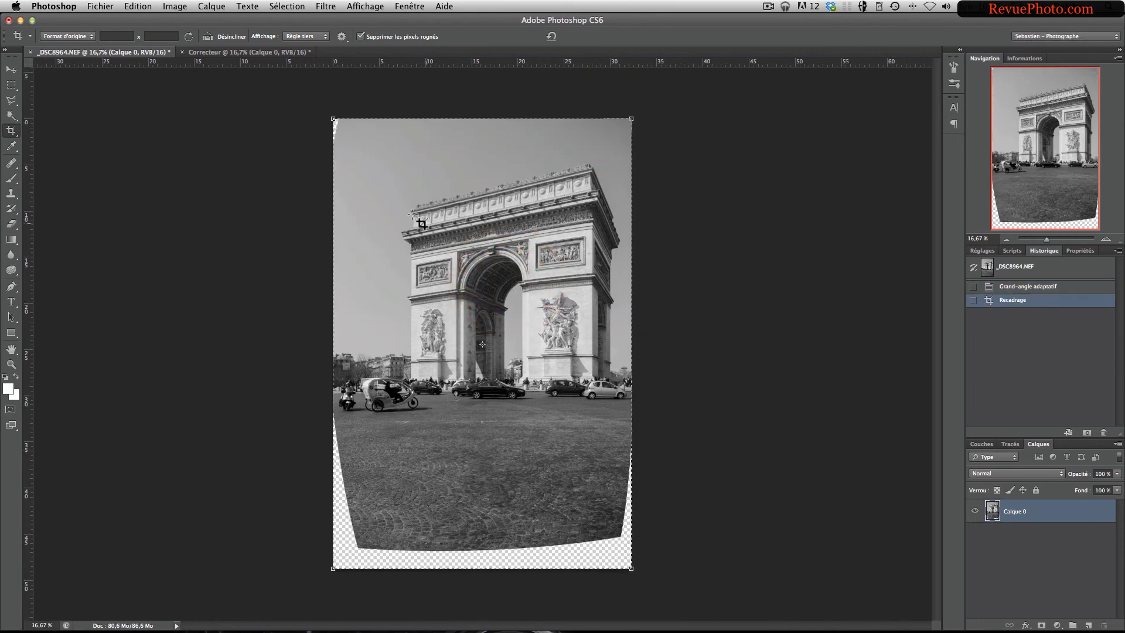
# Select the small transparent area at the photo's upper-left corner with the Polygonal Lasso.
pyautogui.click(11, 69)
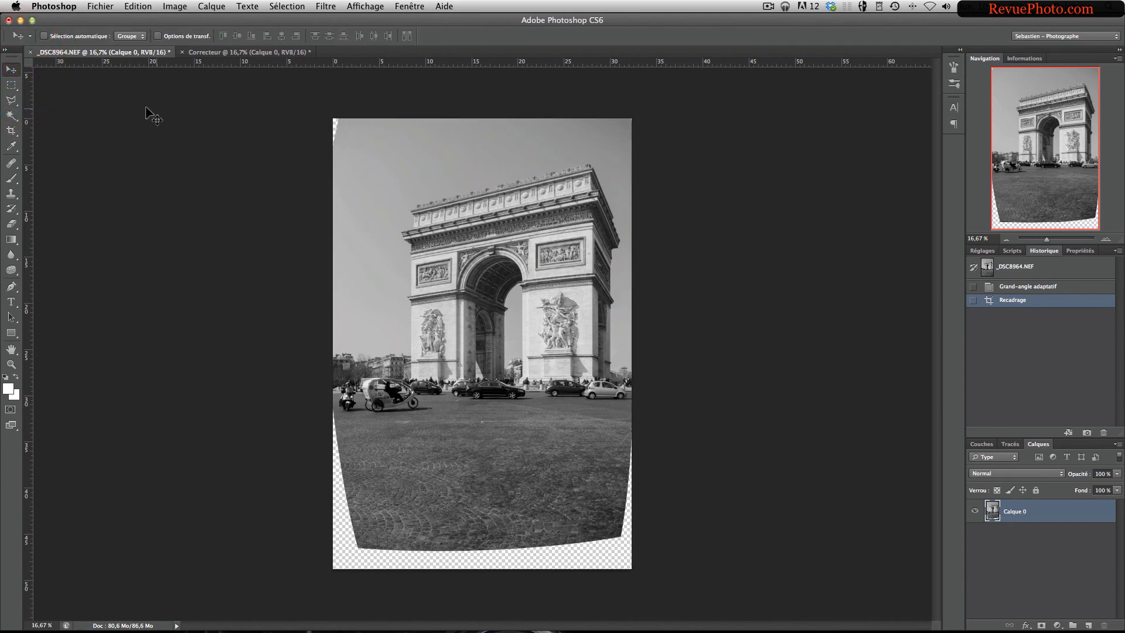
pyautogui.click(11, 101)
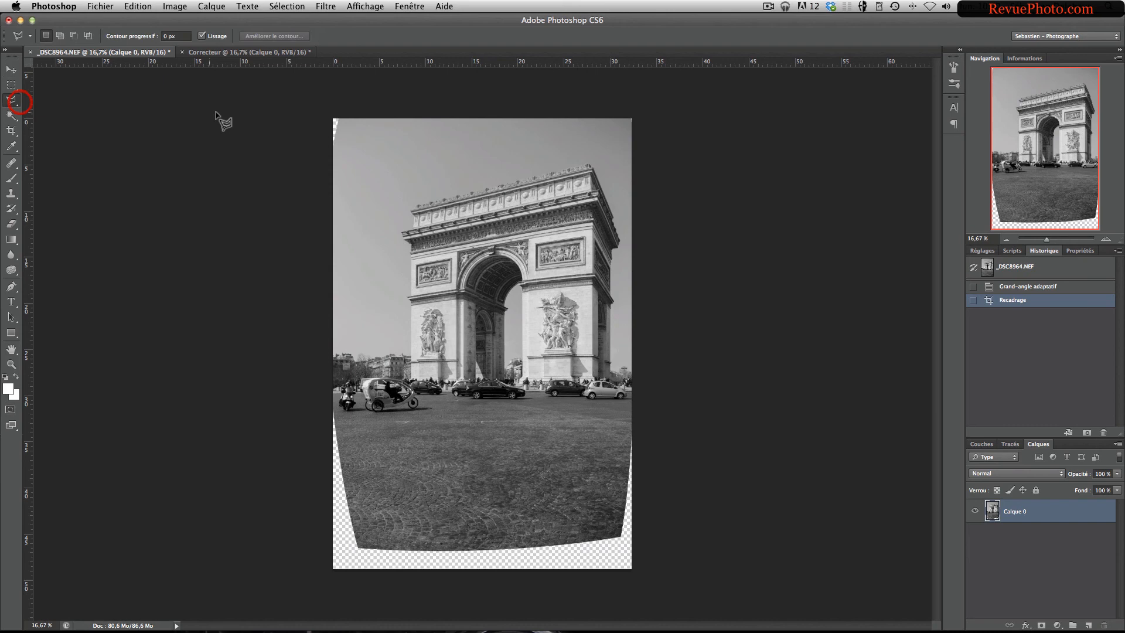
pyautogui.click(345, 109)
pyautogui.click(324, 100)
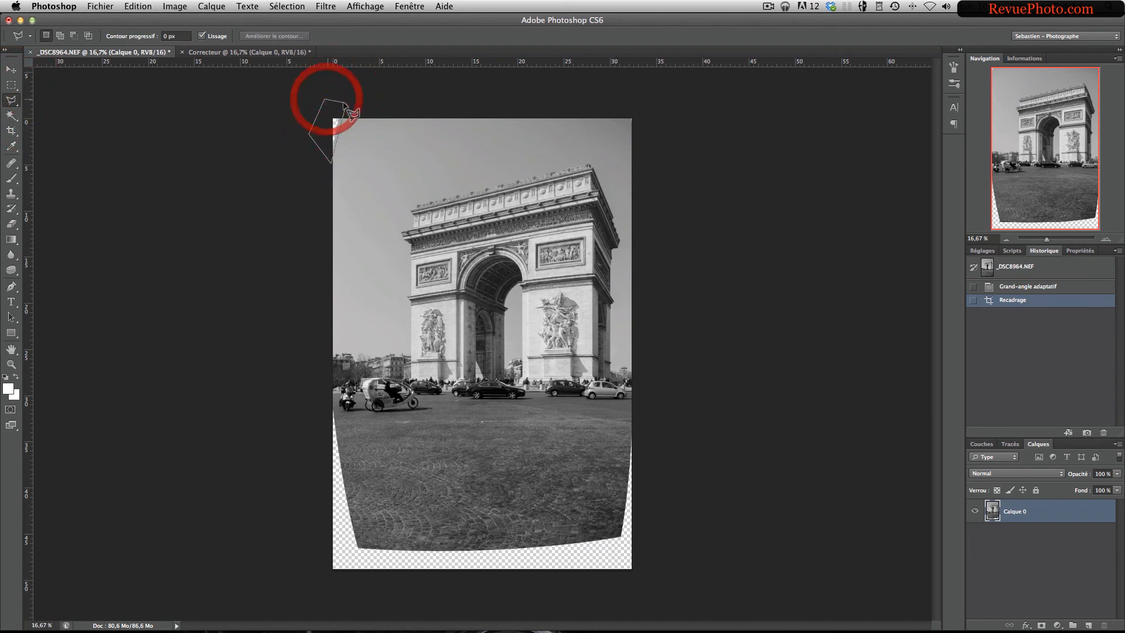
pyautogui.click(345, 108)
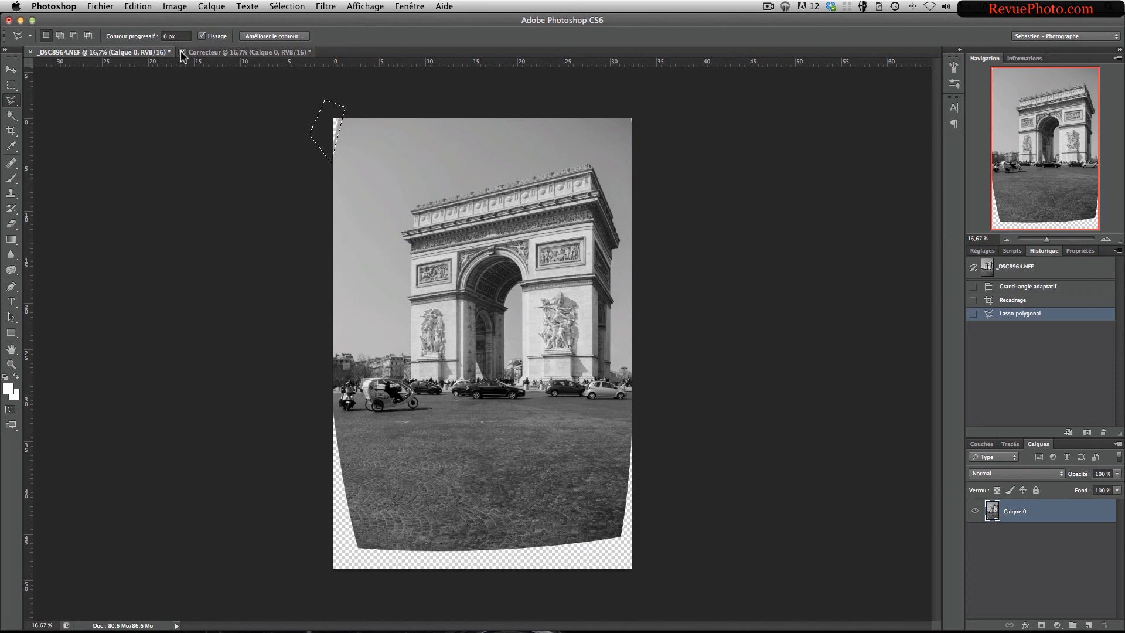
# Fill the selected corner with content-aware content (Contenu pris en compte) in Normal mode at 100% opacity.
pyautogui.hotkey('shift', 'F5')
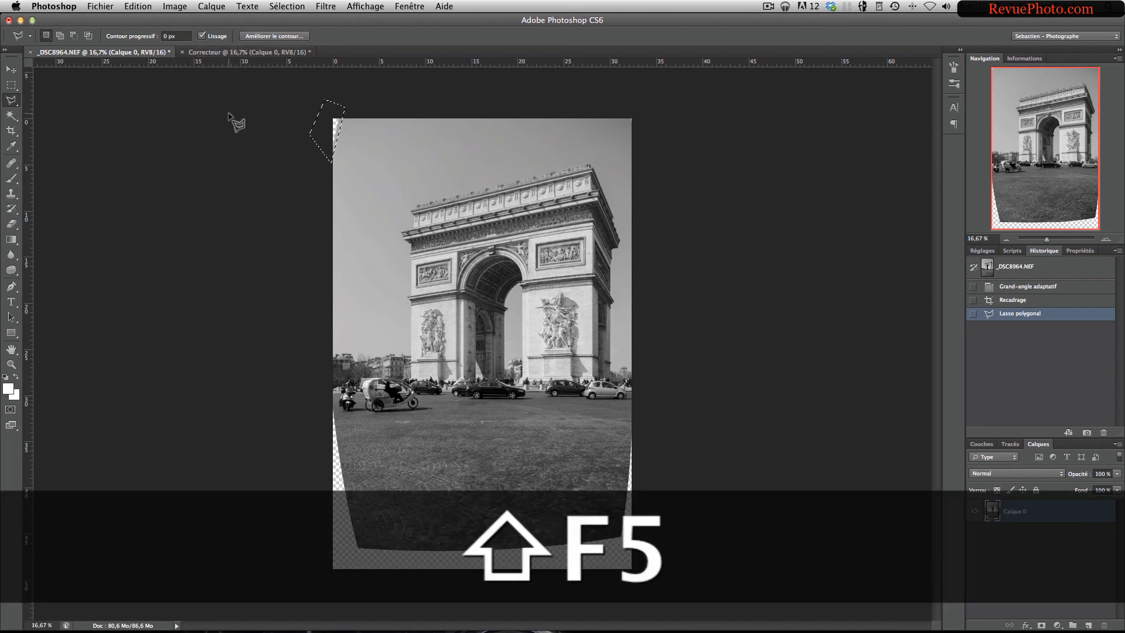
pyautogui.press('shift')
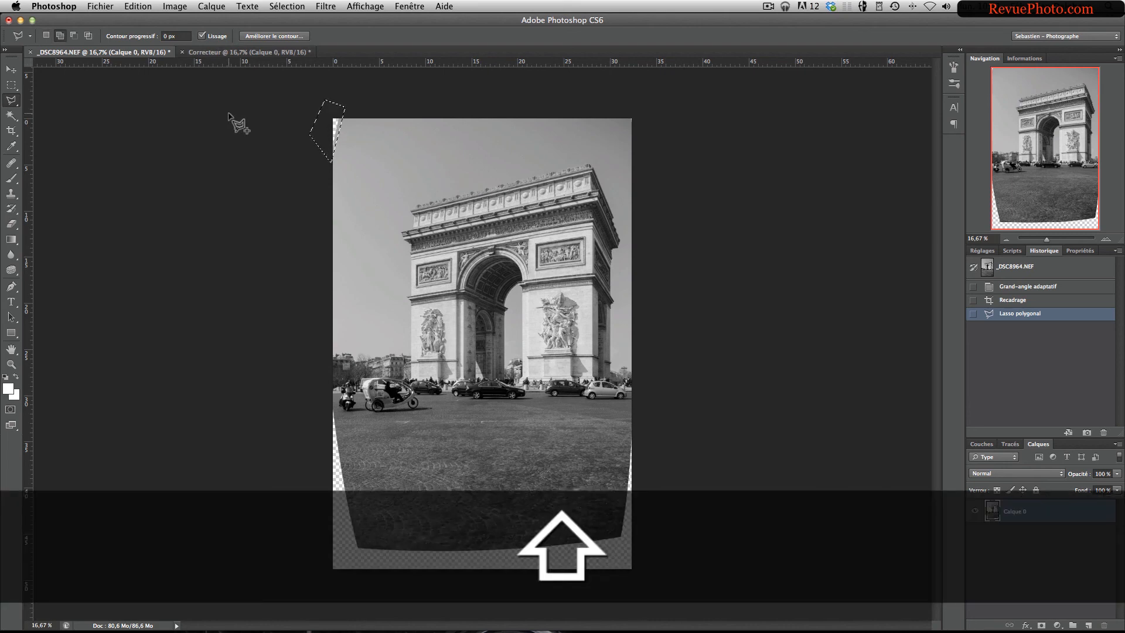
pyautogui.hotkey('shift', 'F5')
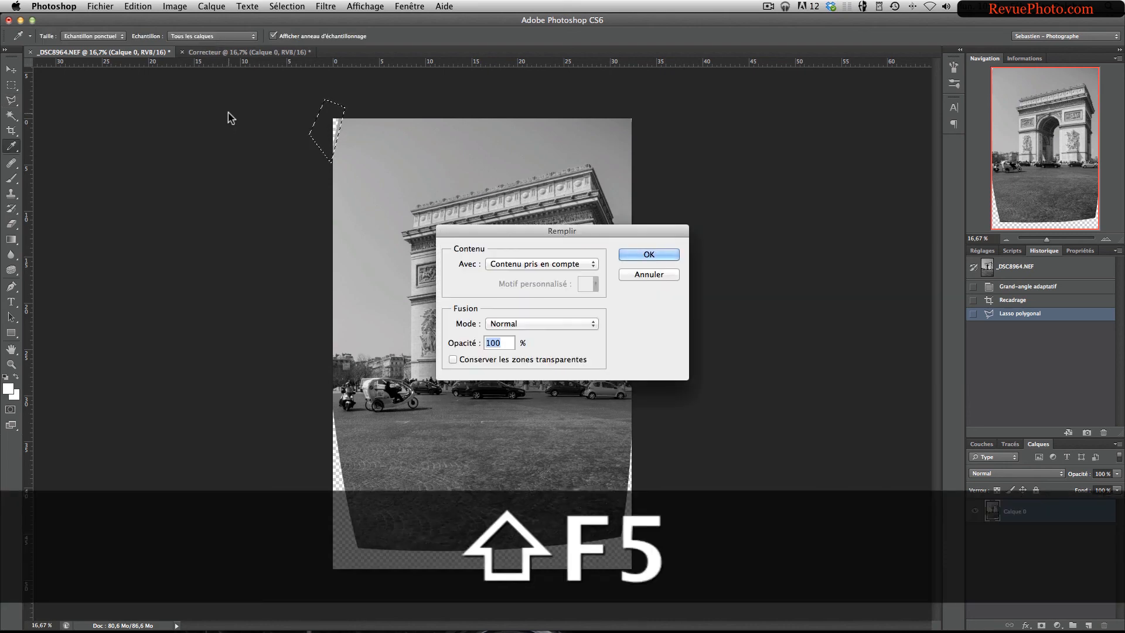
pyautogui.click(534, 265)
pyautogui.click(535, 259)
pyautogui.click(648, 253)
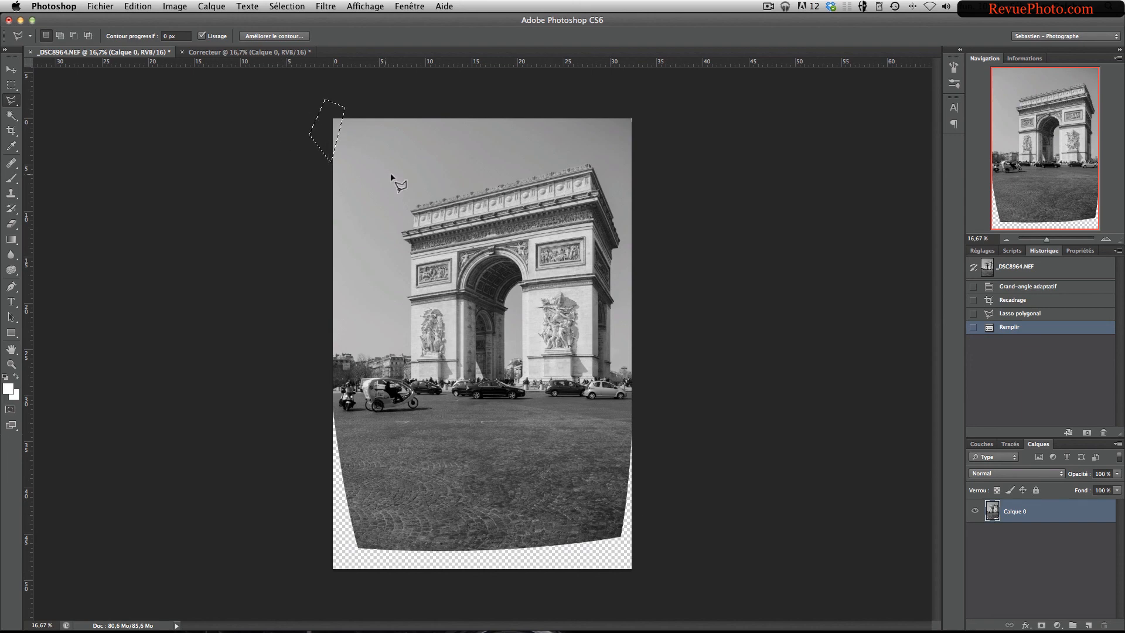
# Return _DSC8964.NEF to its opening history state and compare the uncorrected photo with the Correcteur document.
pyautogui.click(253, 53)
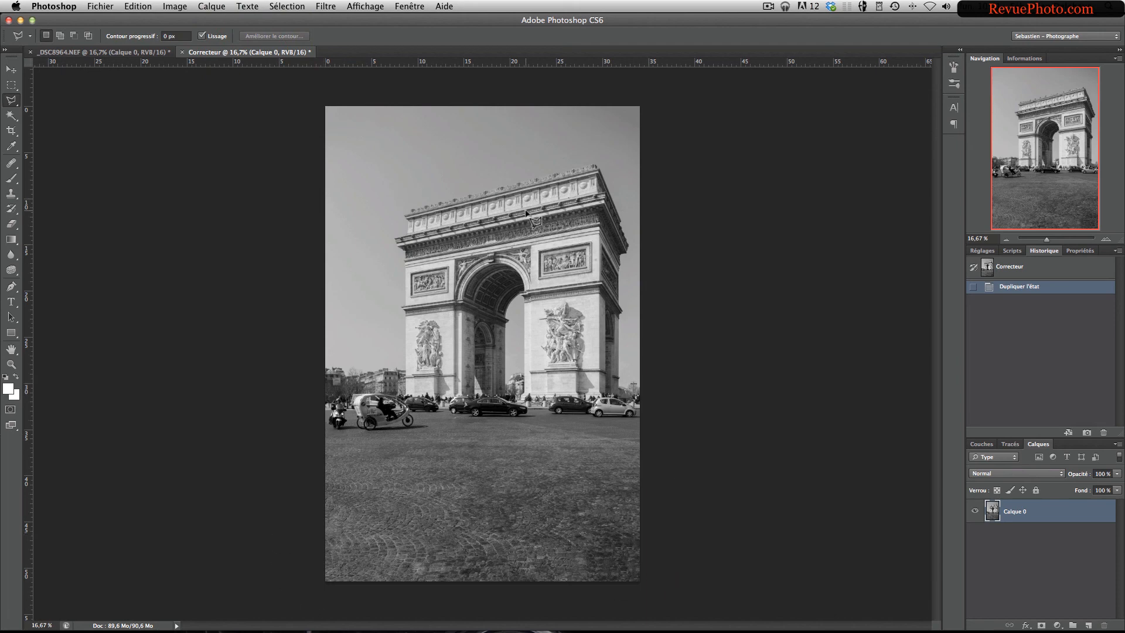
pyautogui.click(170, 51)
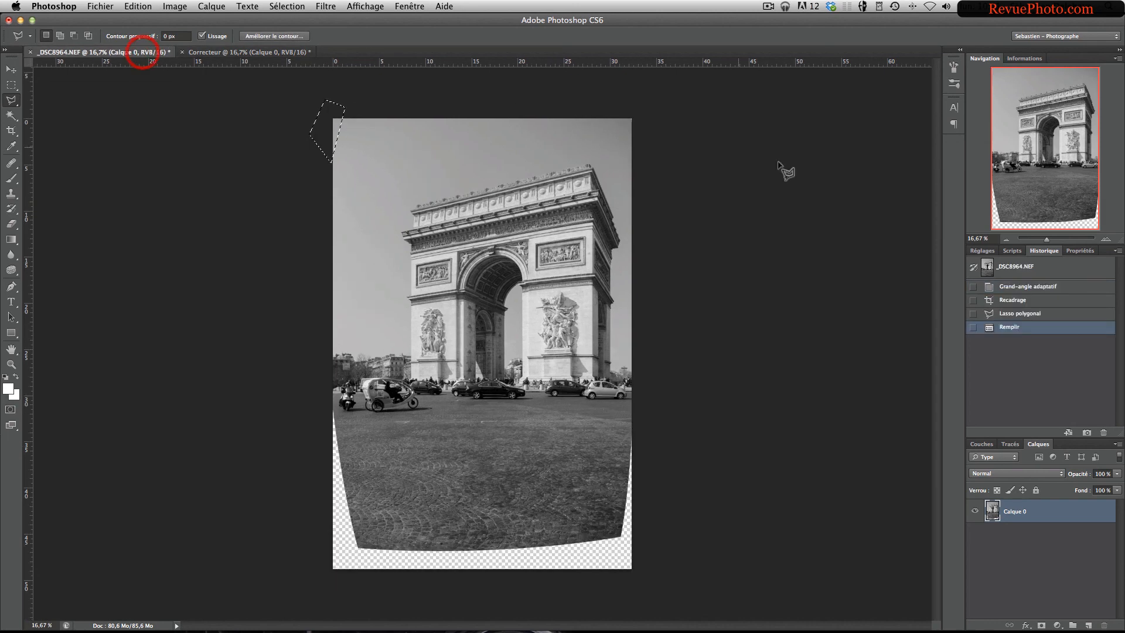
pyautogui.click(1020, 267)
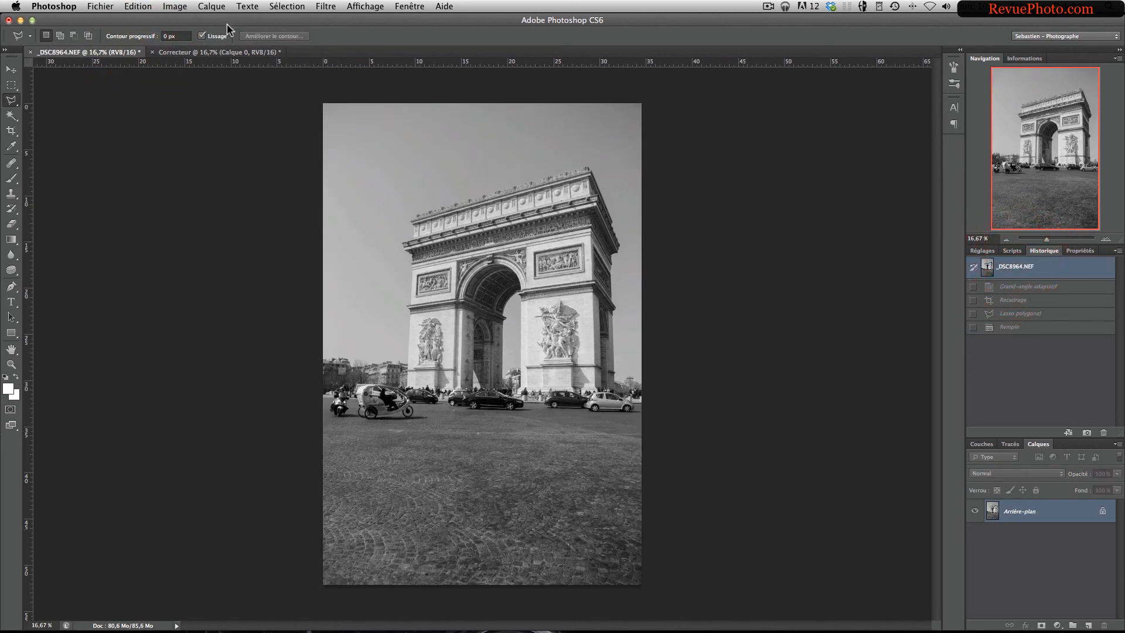
pyautogui.click(217, 52)
pyautogui.click(96, 52)
pyautogui.click(193, 52)
pyautogui.click(89, 52)
pyautogui.click(217, 52)
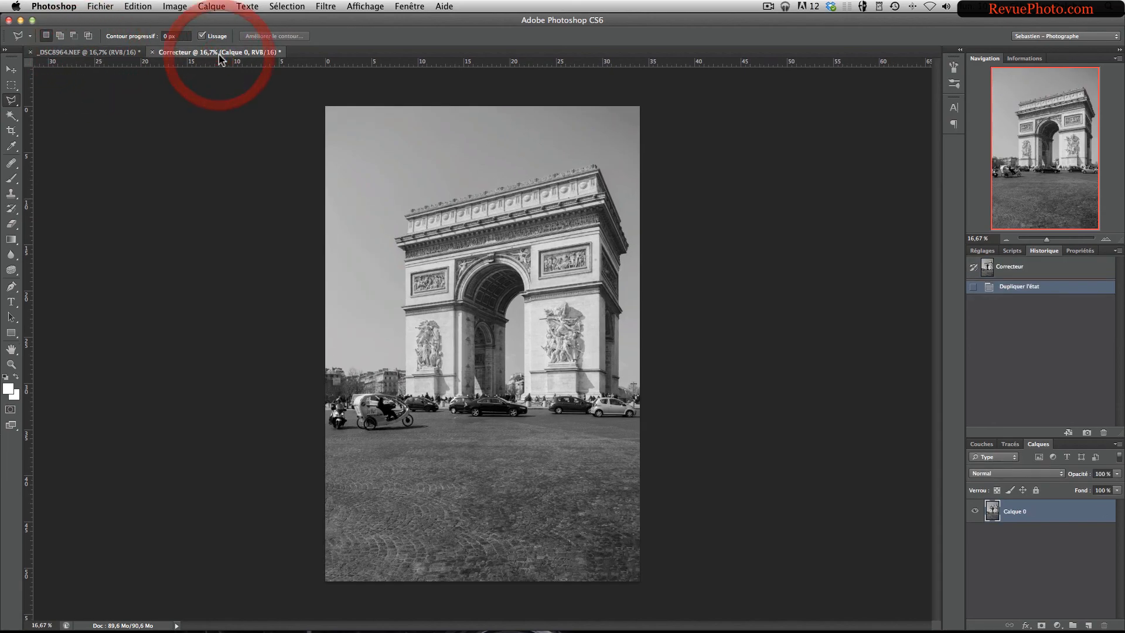